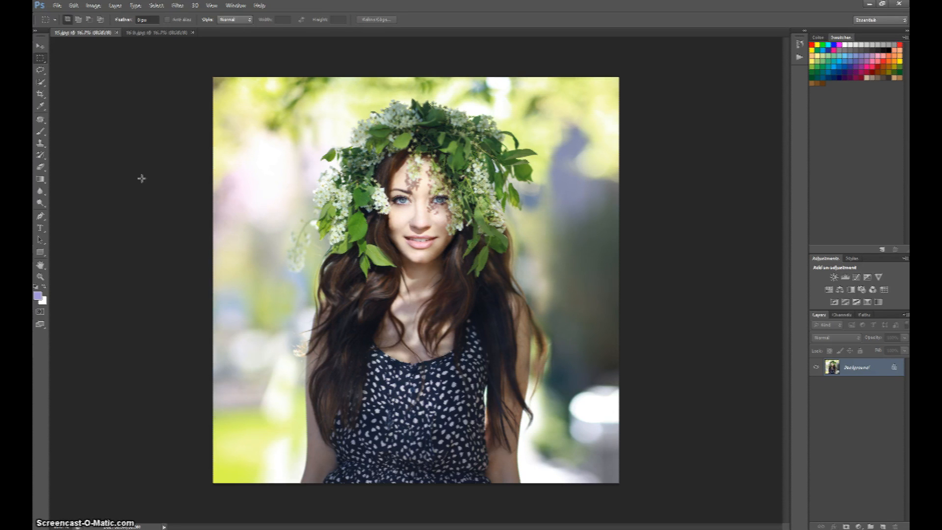
Compare the original portrait with the finished painted version by switching between the two open documents
left_click(152, 35)
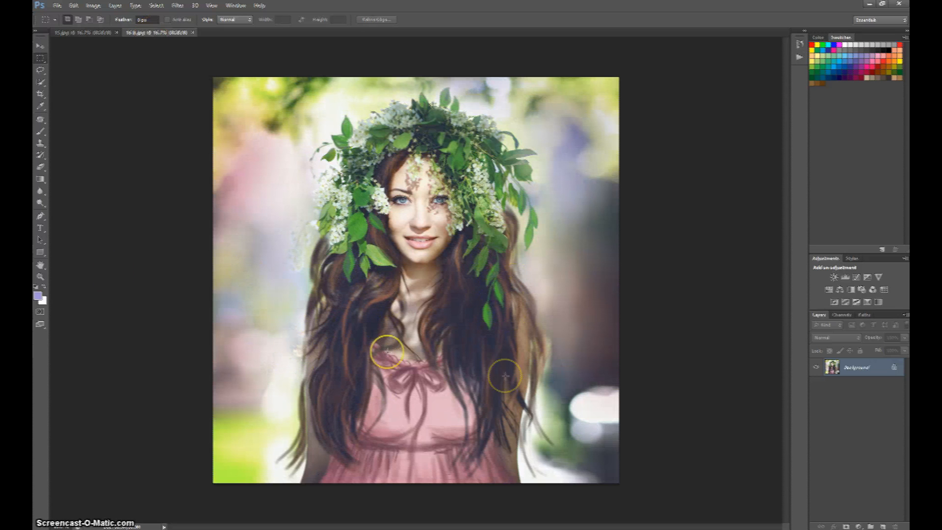
left_click(85, 34)
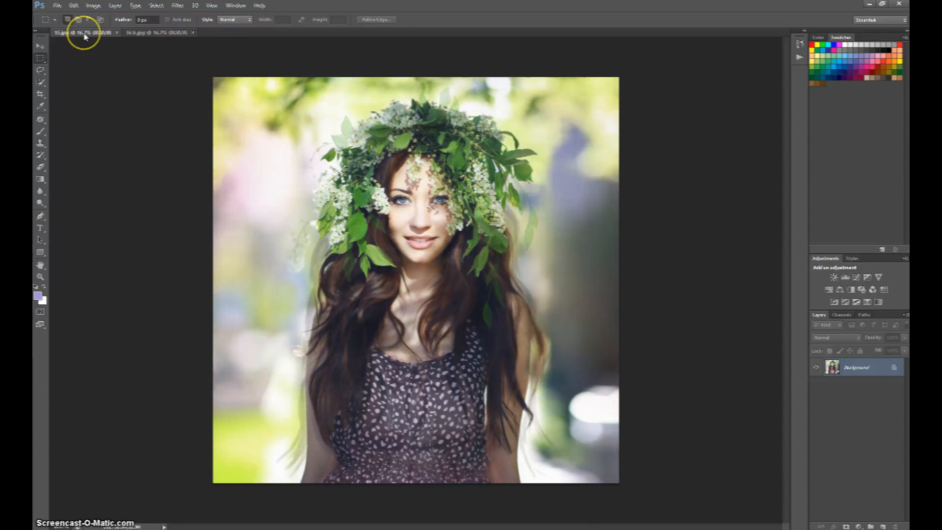
left_click(137, 34)
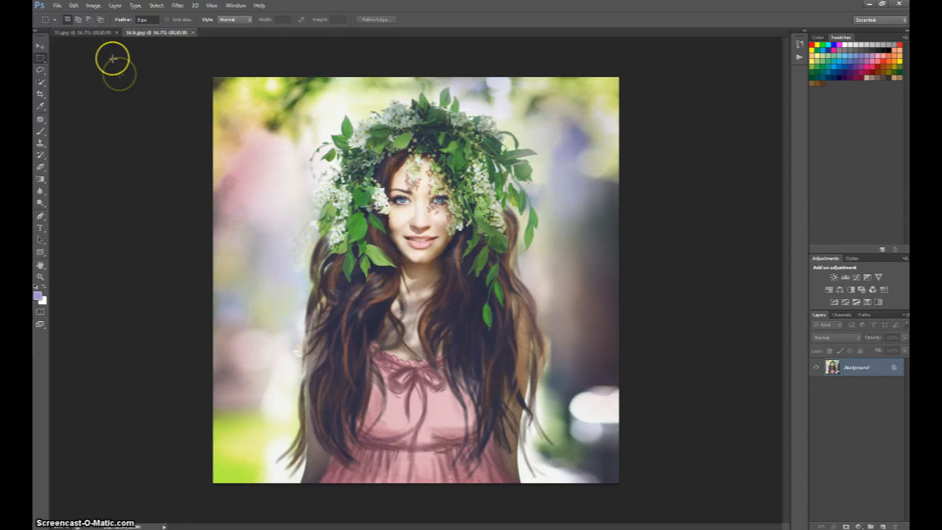
left_click(98, 33)
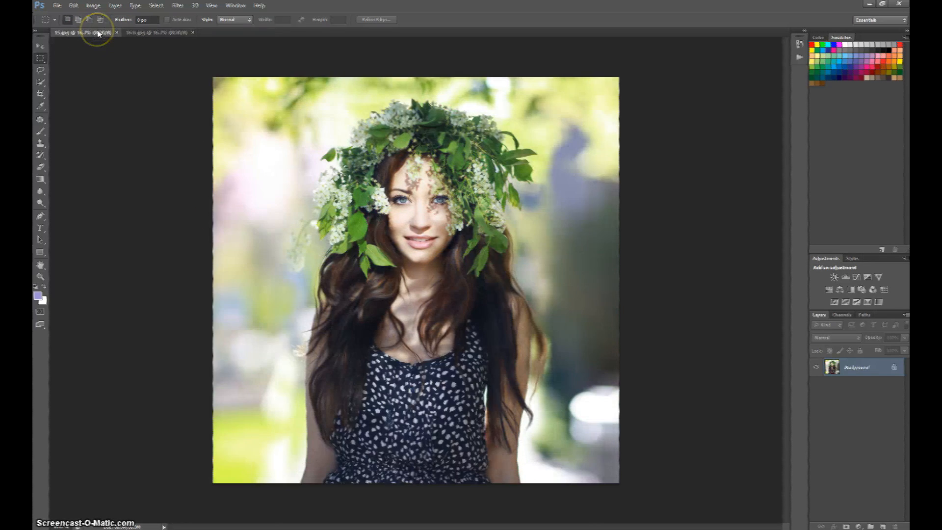
left_click(160, 33)
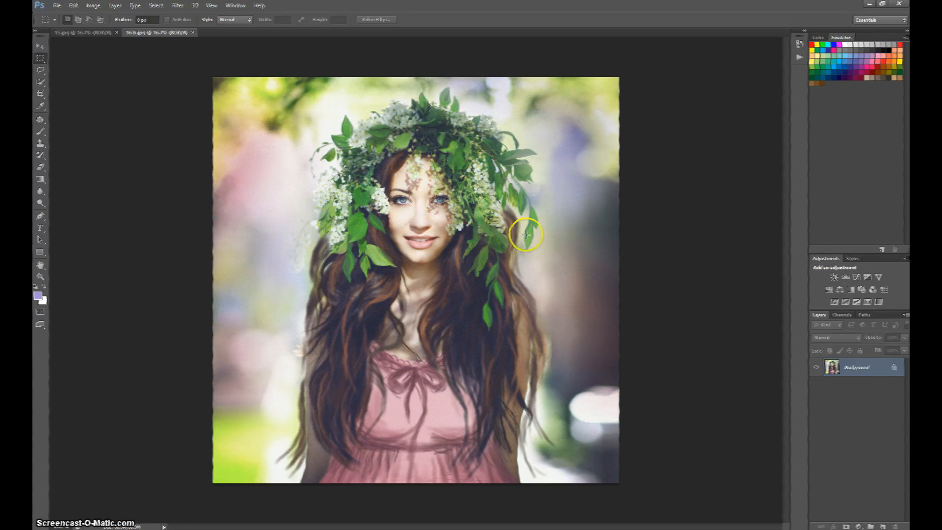
left_click(95, 33)
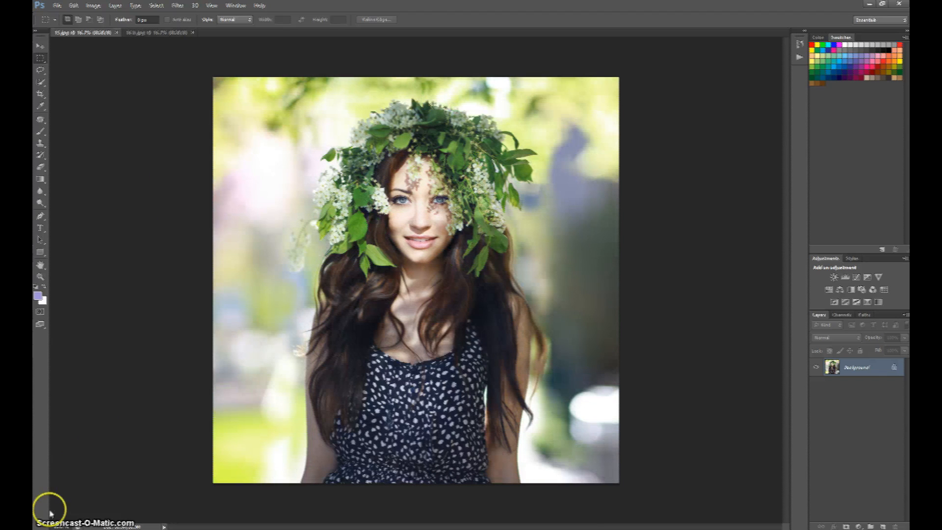
Add a new layer above the photo and set the foreground color to light violet, RGB 164, 152, 222
left_click(189, 392)
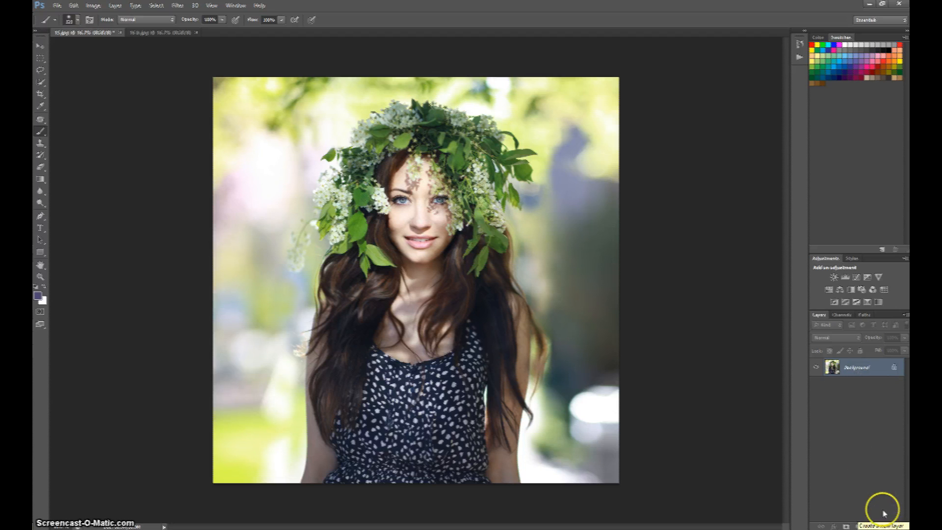
left_click(883, 527)
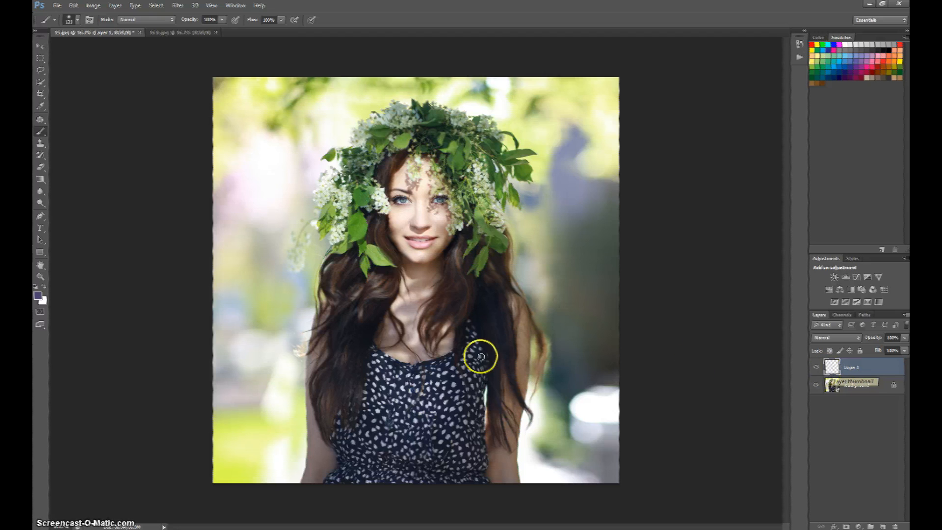
left_click(38, 296)
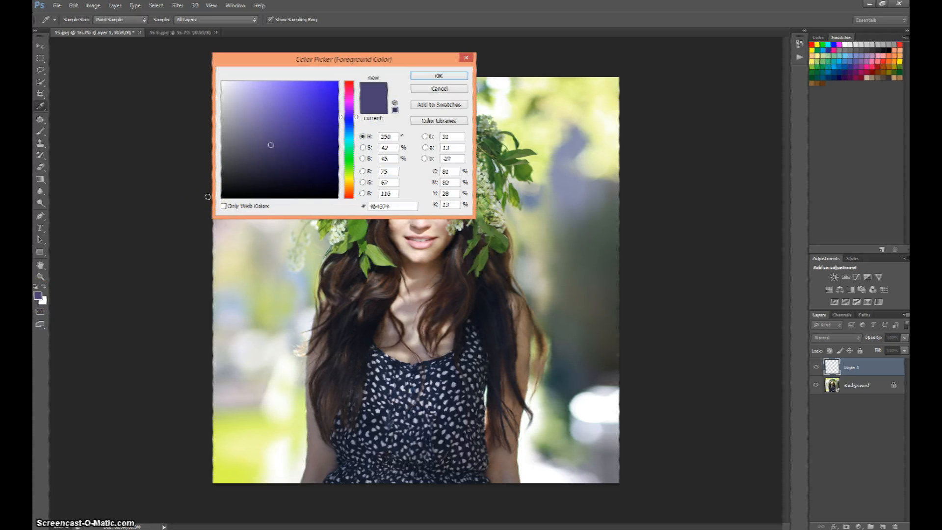
left_click(258, 96)
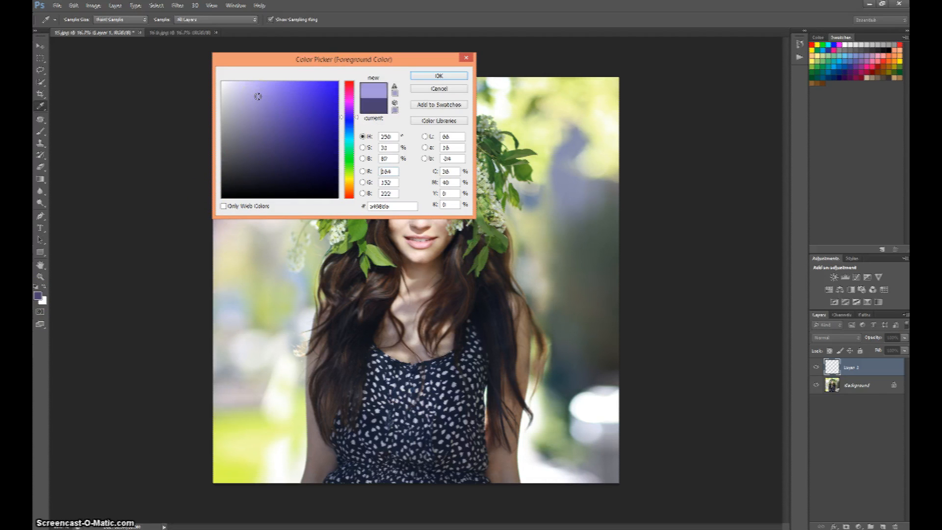
left_click(438, 76)
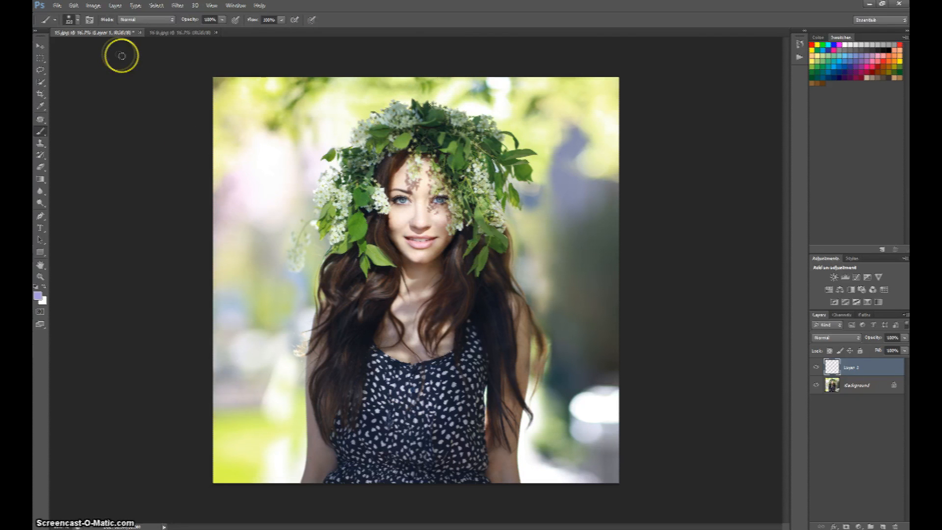
Enlarge the soft brush to 267 px and paint over the whole patterned dress in light violet
left_click(78, 20)
left_click_drag(100, 55, 107, 51)
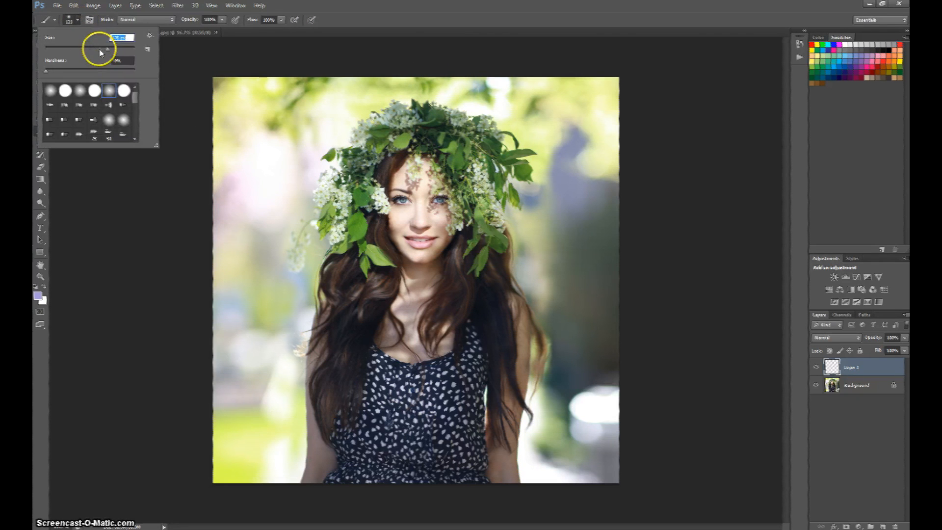
left_click_drag(108, 49, 115, 49)
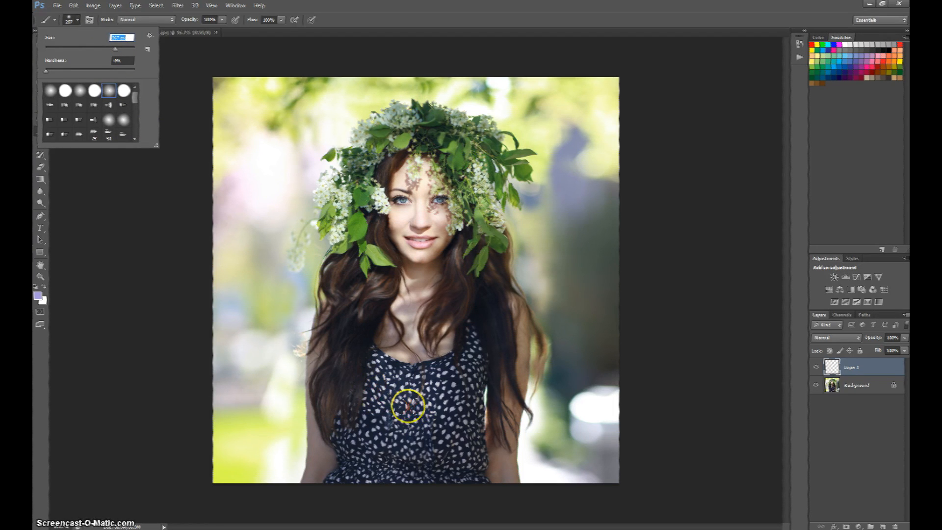
left_click(378, 373)
mouse_move(378, 373)
left_mouse_down()
mouse_move(376, 359)
mouse_move(372, 405)
left_mouse_up()
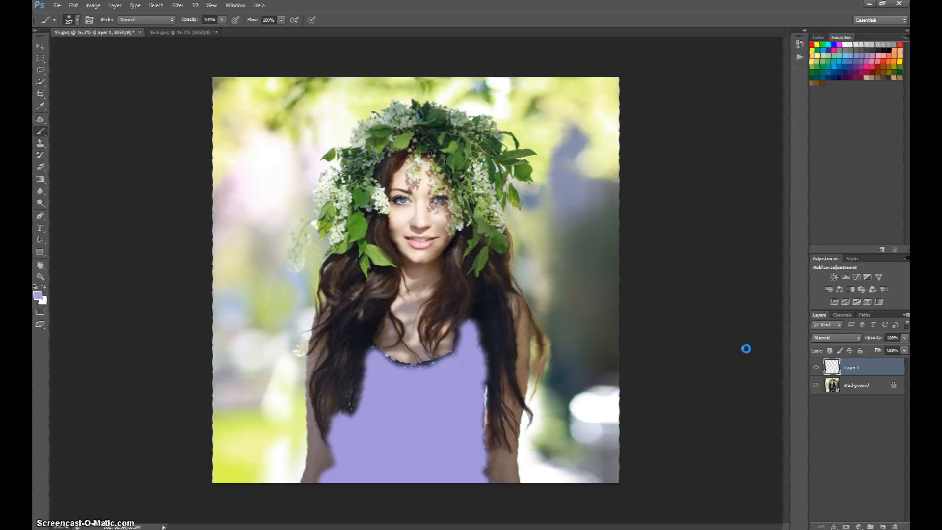
Clean up the dress neckline with a 140 px hard round brush, and compare it with the original by toggling the paint layer's visibility
left_click(74, 21)
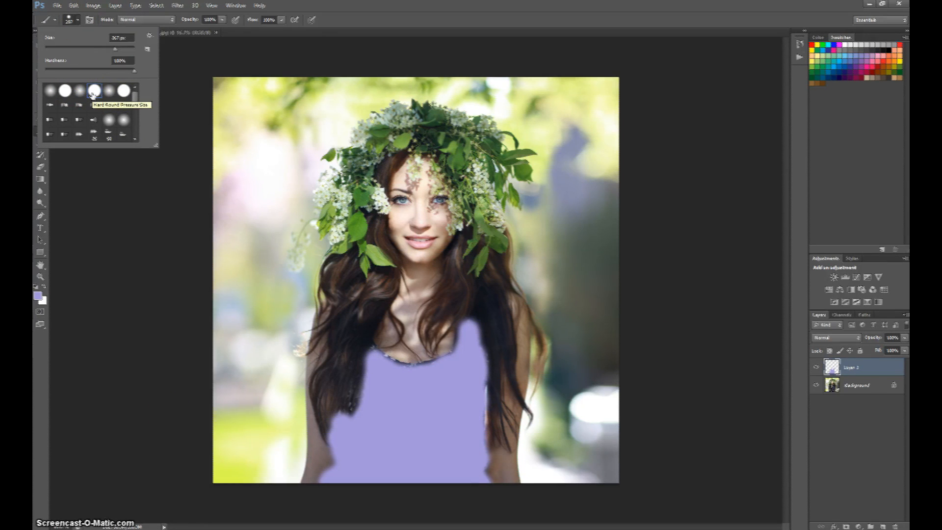
left_click(64, 91)
left_click(96, 49)
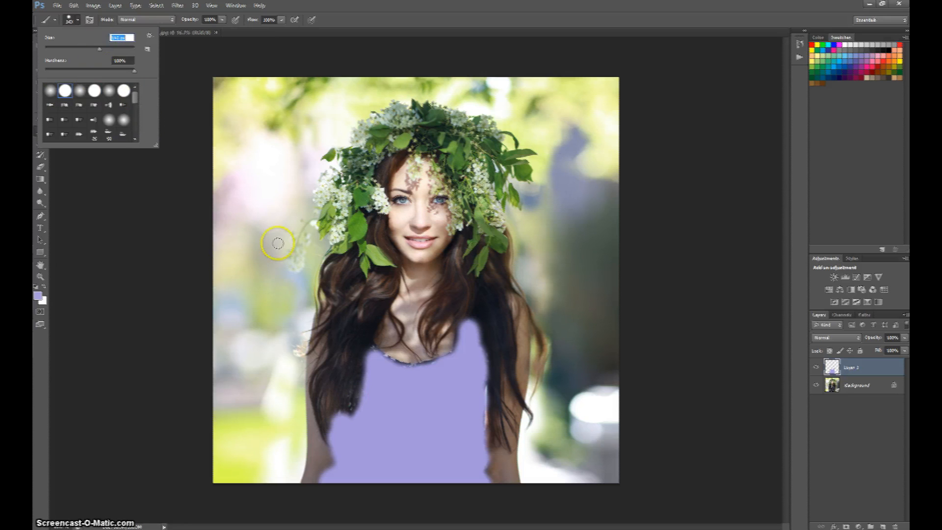
left_click(372, 354)
left_click(373, 353)
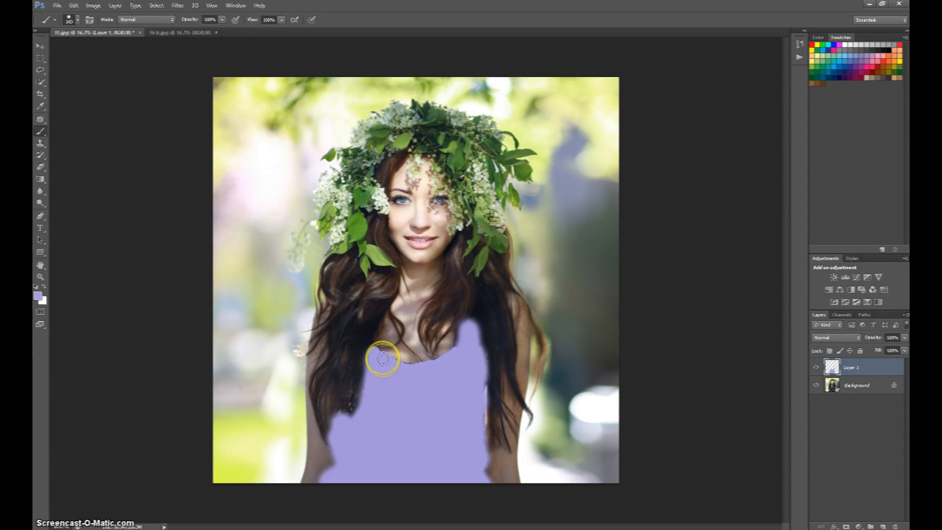
mouse_move(376, 353)
left_mouse_down()
mouse_move(429, 367)
mouse_move(403, 363)
left_mouse_up()
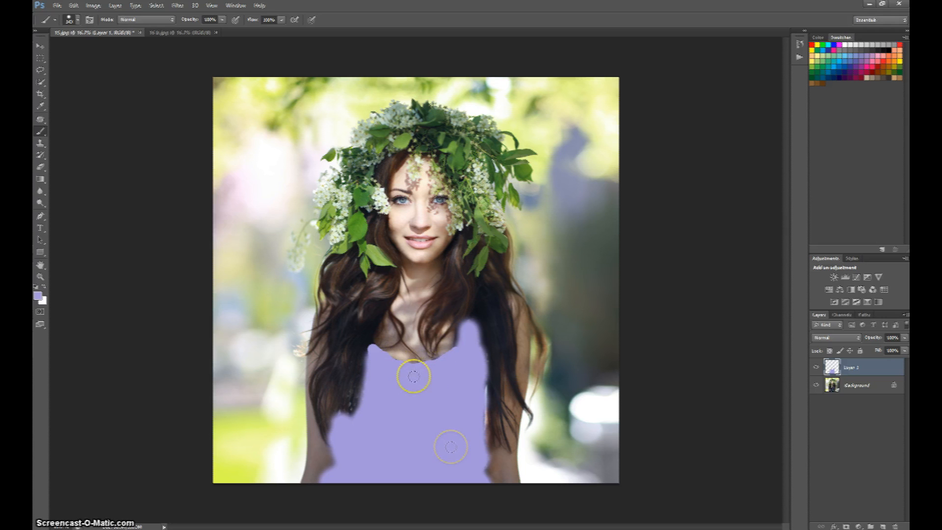
left_click(816, 368)
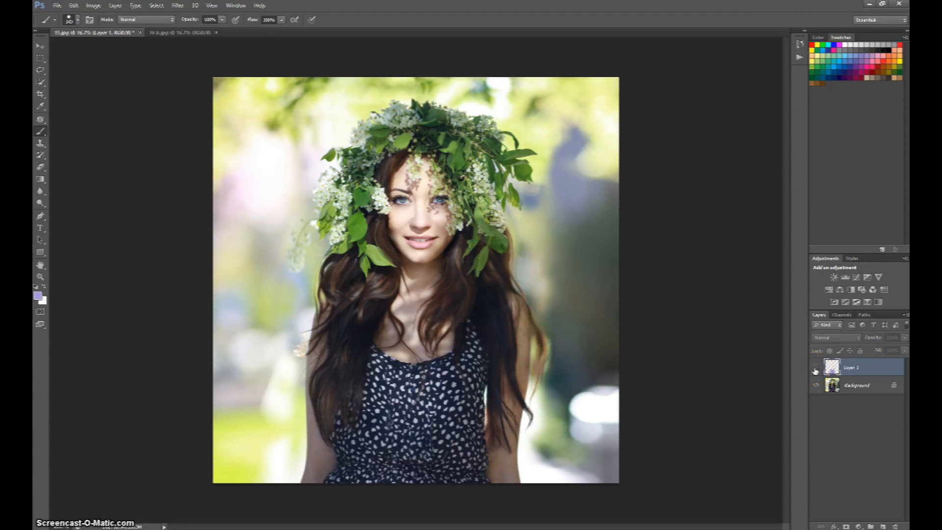
left_click(816, 368)
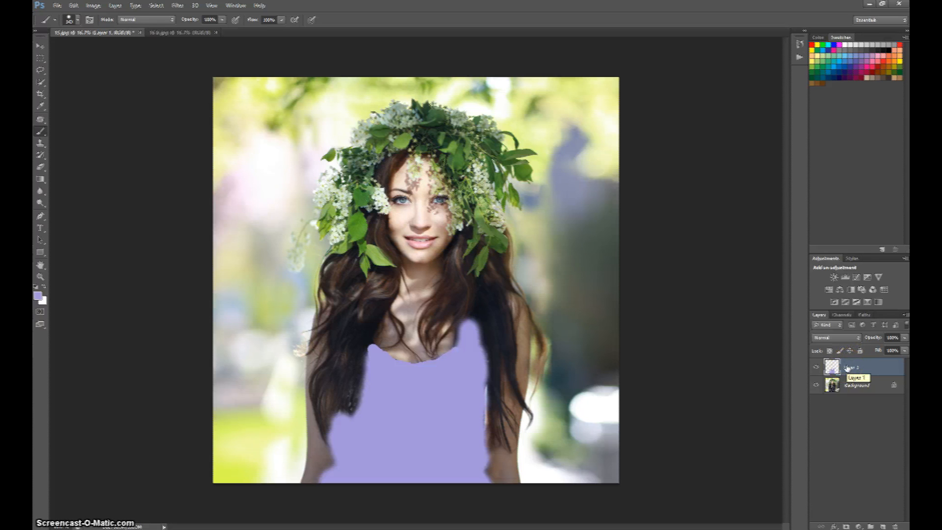
Add another layer above the dress paint and sample a dark color from the woman's hair
left_click(884, 526)
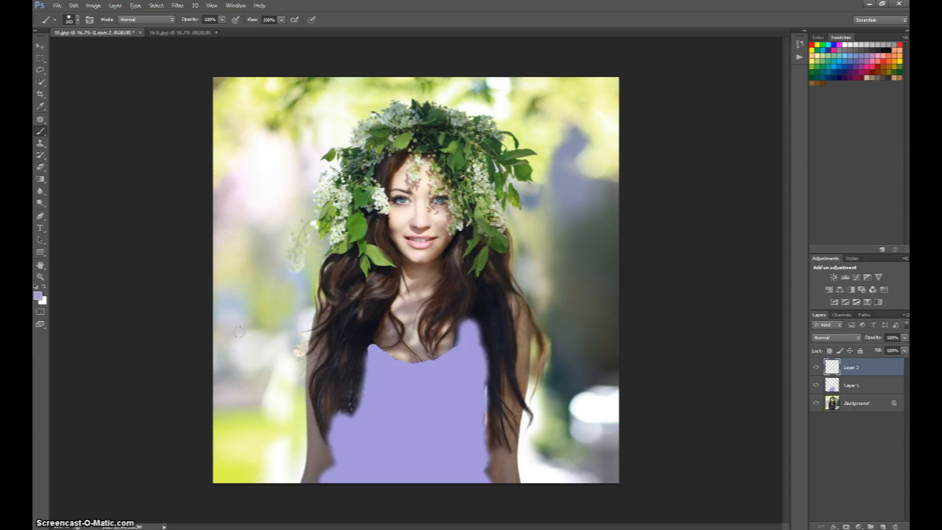
left_click(42, 107)
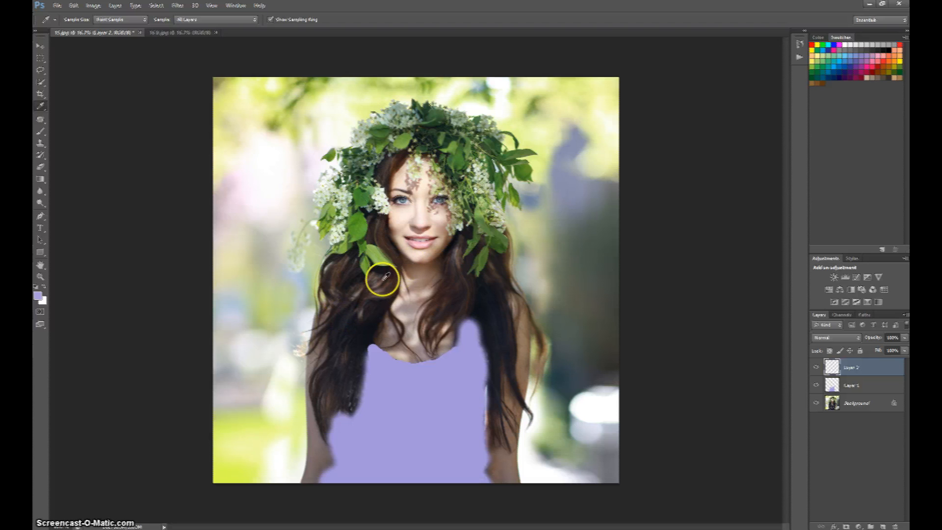
left_click(484, 299)
Set up the Brush tool with the Soft Round Pressure Opacity preset at 0% hardness and a slightly larger size
left_click(41, 132)
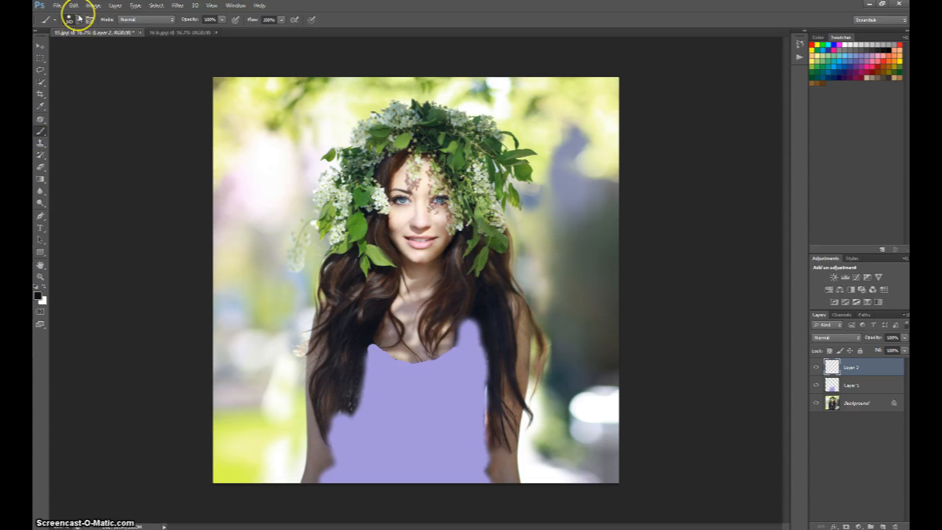
left_click(77, 21)
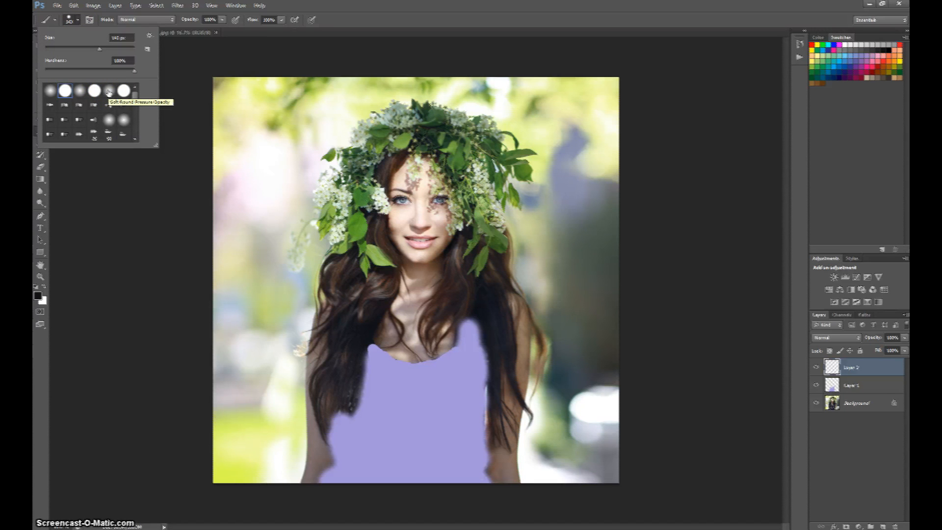
left_click(109, 92)
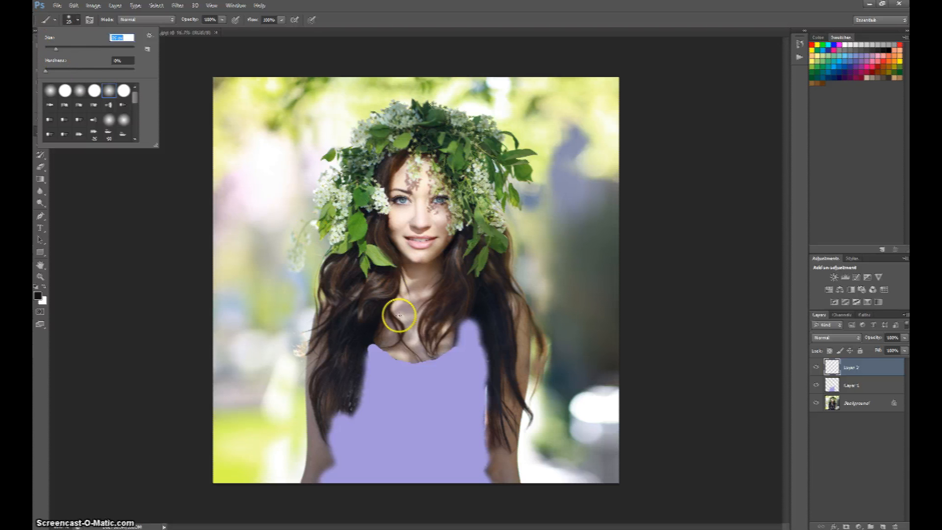
left_click_drag(56, 49, 67, 51)
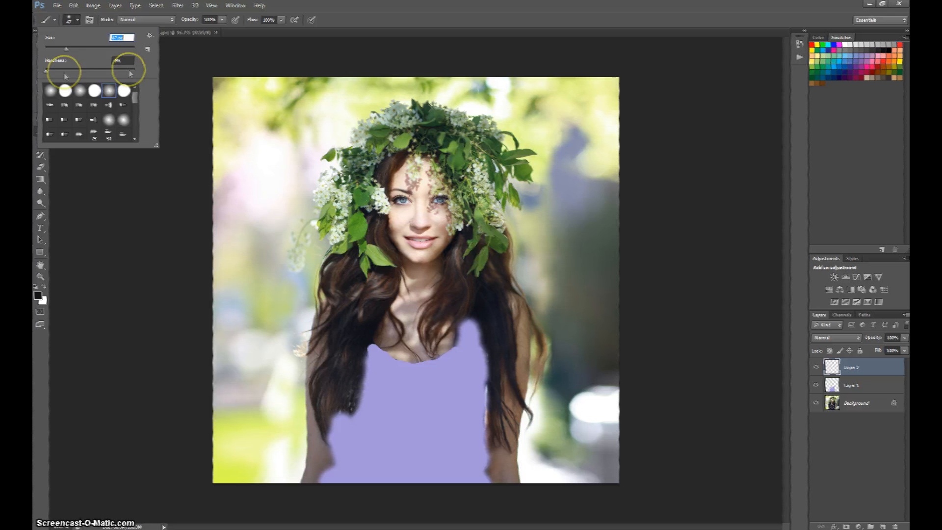
left_click(137, 199)
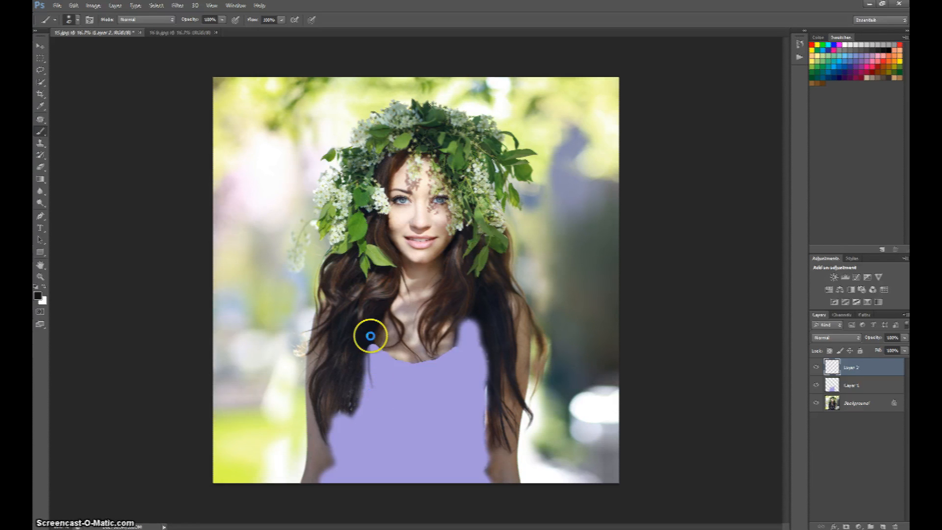
Try painting a dark hair strand over the dress's left edge, and step back through the hair strokes
left_click_drag(371, 336, 374, 391)
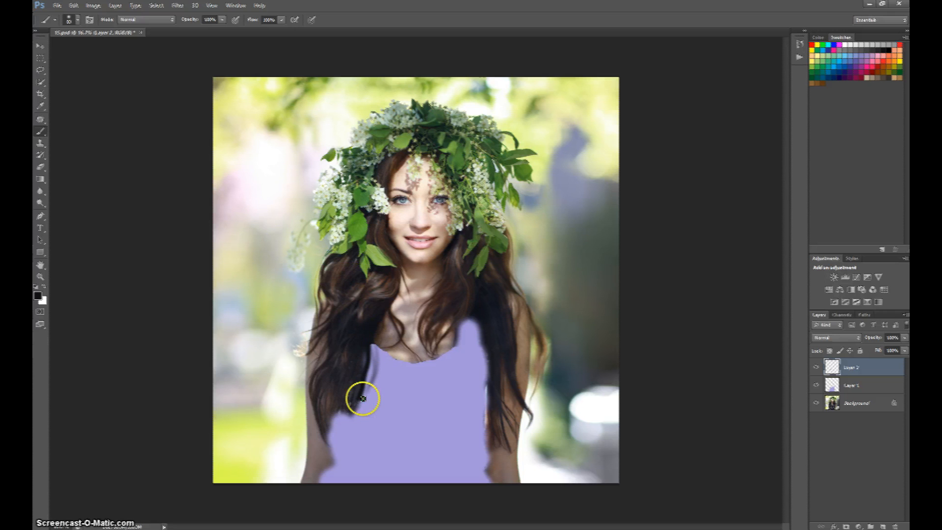
left_click(74, 6)
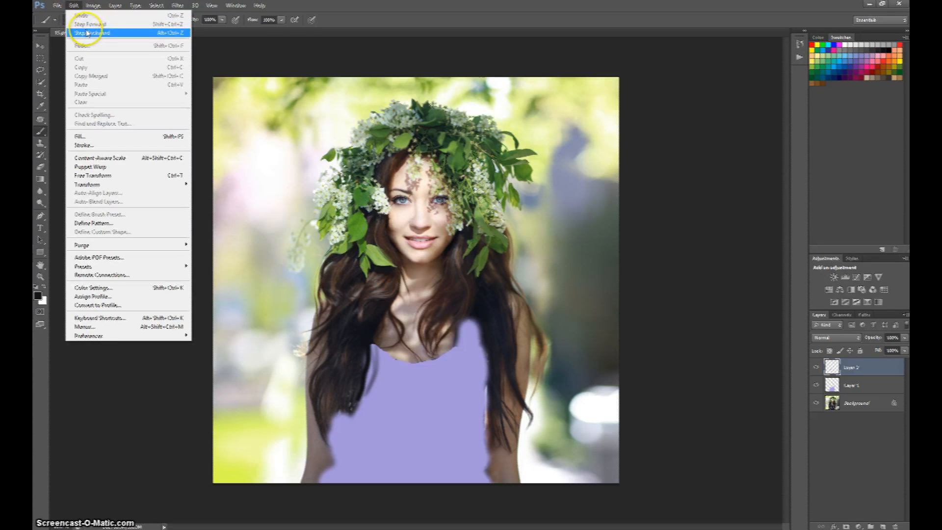
left_click(84, 33)
left_click(74, 6)
left_click(85, 34)
left_click(74, 7)
left_click(85, 33)
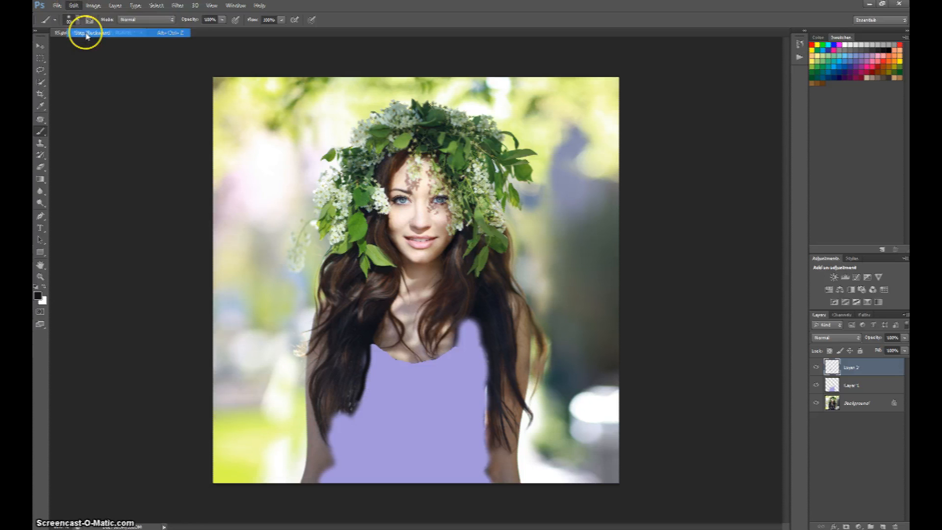
left_click(74, 6)
left_click(91, 34)
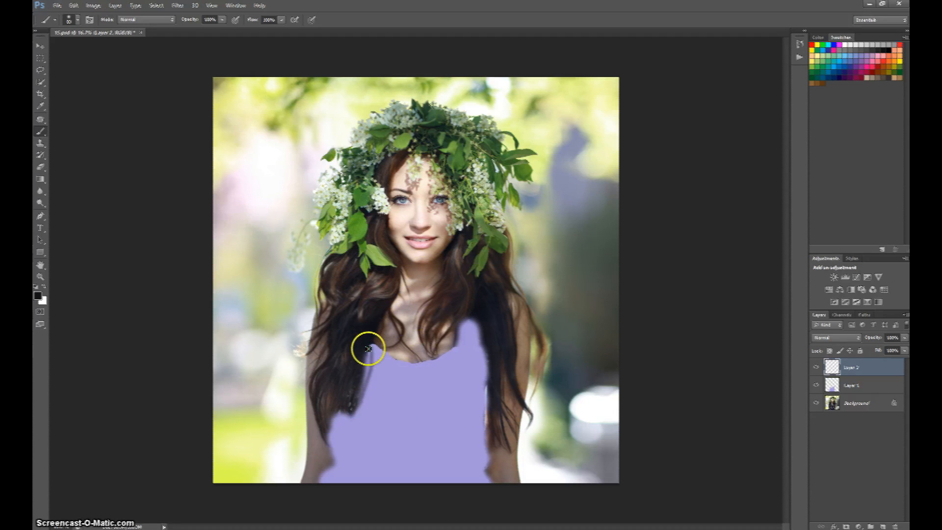
Paint thin dark hair strands flowing down from the neckline over the left edge of the violet dress
left_click_drag(374, 342, 377, 379)
left_click_drag(373, 342, 360, 417)
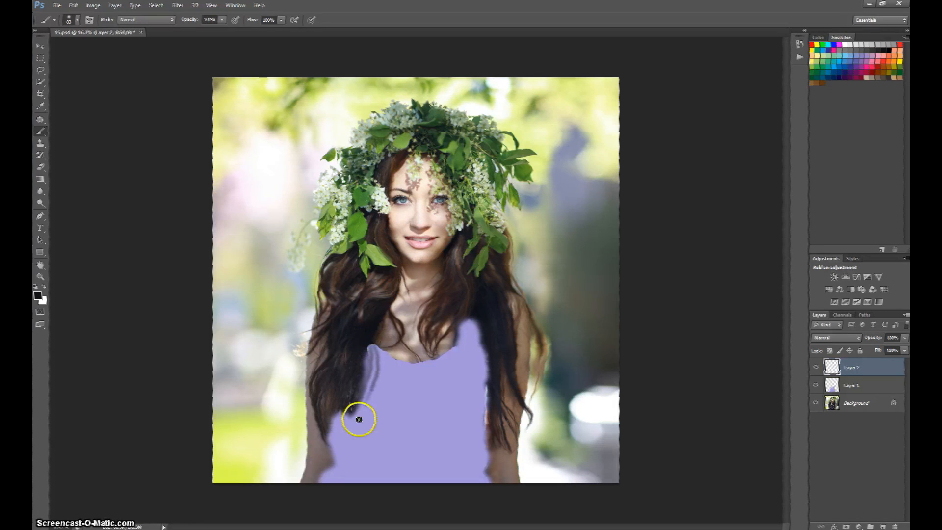
left_click(368, 342)
left_click_drag(369, 342, 352, 405)
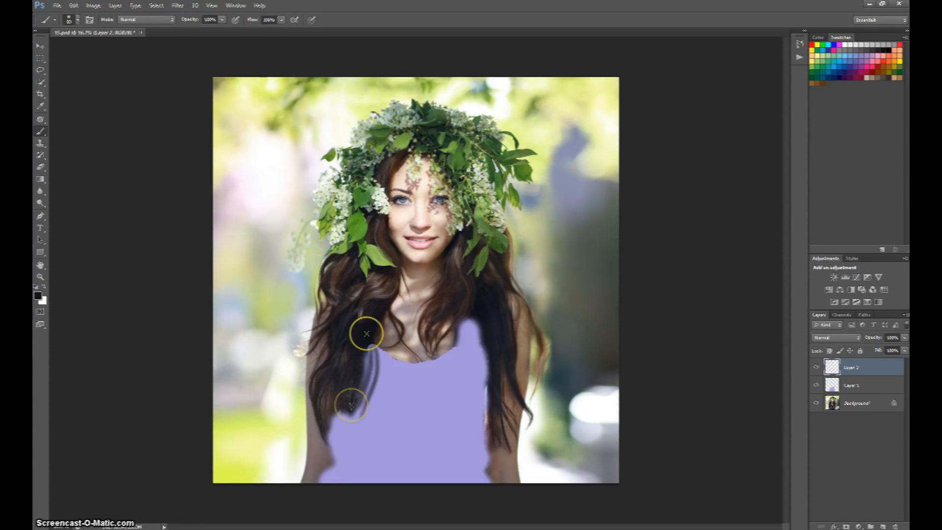
left_click_drag(368, 337, 372, 366)
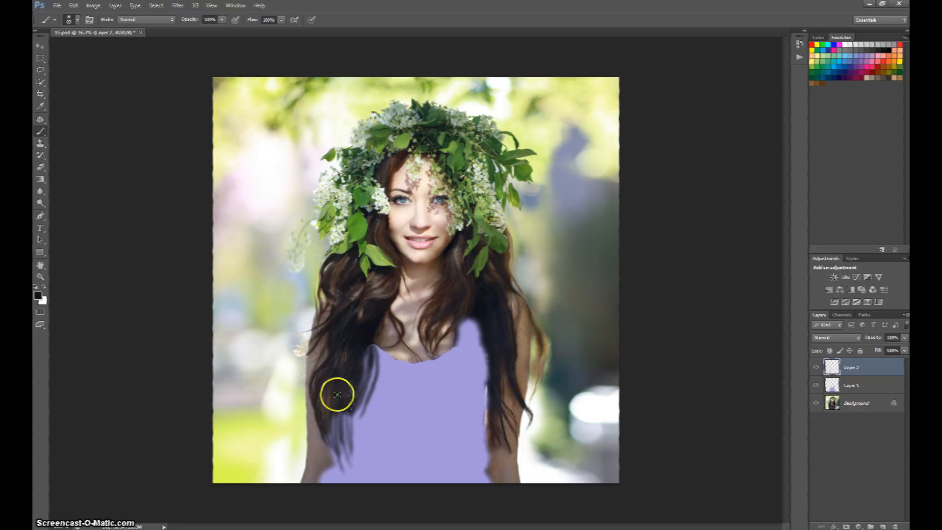
Paint long, curved dark hair strands hanging down over both side edges of the violet dress
left_click_drag(347, 445, 337, 409)
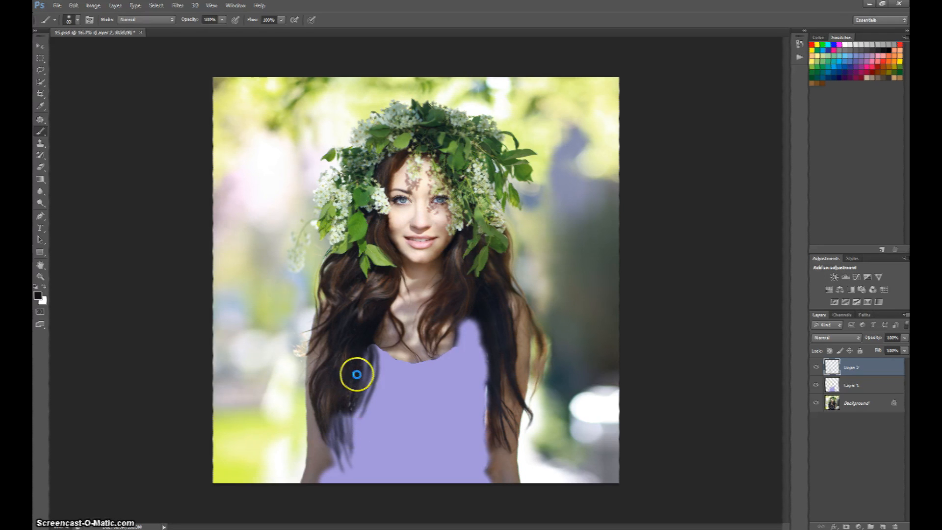
left_click_drag(355, 381, 353, 435)
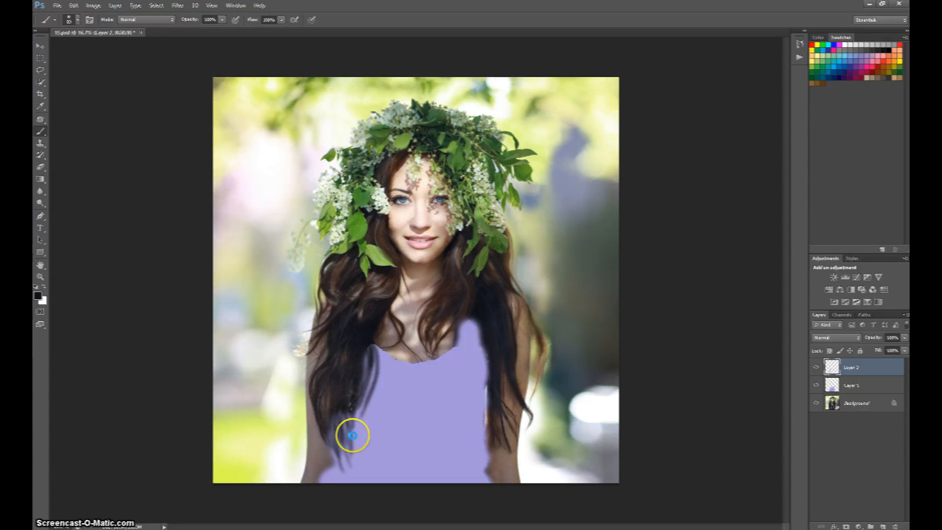
mouse_move(351, 380)
left_mouse_down()
mouse_move(350, 447)
mouse_move(336, 457)
mouse_move(322, 433)
mouse_move(342, 475)
mouse_move(320, 393)
left_mouse_up()
mouse_move(452, 374)
left_mouse_down()
mouse_move(461, 417)
mouse_move(457, 407)
mouse_move(483, 435)
mouse_move(471, 423)
mouse_move(476, 313)
mouse_move(489, 349)
mouse_move(492, 341)
mouse_move(473, 394)
mouse_move(492, 344)
mouse_move(455, 335)
mouse_move(471, 431)
mouse_move(457, 355)
mouse_move(487, 340)
mouse_move(477, 371)
mouse_move(464, 325)
mouse_move(458, 338)
mouse_move(468, 314)
mouse_move(467, 340)
mouse_move(472, 320)
mouse_move(473, 344)
mouse_move(490, 348)
mouse_move(488, 373)
mouse_move(456, 327)
mouse_move(448, 394)
mouse_move(492, 382)
mouse_move(496, 457)
mouse_move(483, 381)
mouse_move(492, 378)
mouse_move(503, 451)
mouse_move(467, 463)
left_mouse_up()
mouse_move(329, 383)
left_mouse_down()
mouse_move(334, 445)
mouse_move(354, 462)
left_mouse_up()
left_click_drag(332, 378, 331, 441)
left_click_drag(342, 359, 322, 394)
mouse_move(345, 342)
left_mouse_down()
mouse_move(327, 379)
mouse_move(370, 388)
left_mouse_up()
mouse_move(374, 337)
left_mouse_down()
mouse_move(384, 386)
mouse_move(361, 429)
left_mouse_up()
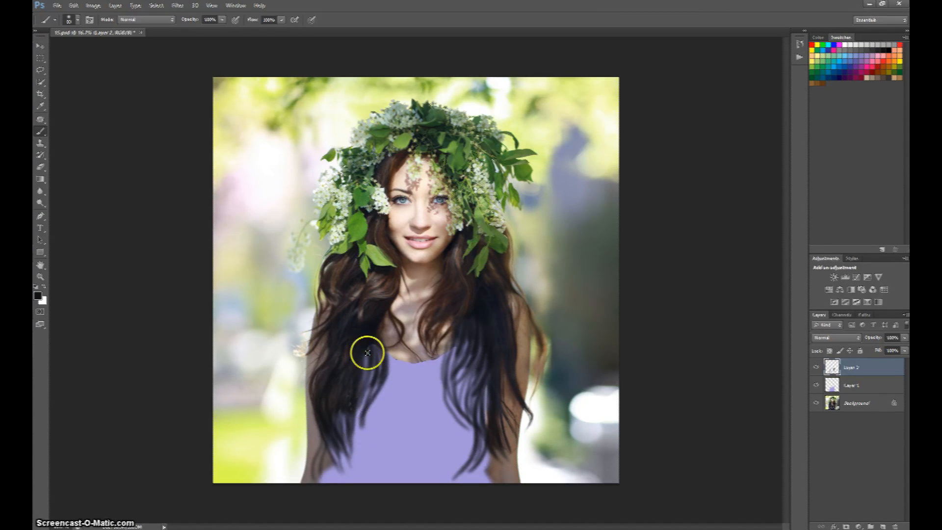
mouse_move(367, 354)
left_mouse_down()
mouse_move(367, 447)
mouse_move(364, 344)
mouse_move(378, 466)
left_mouse_up()
left_click_drag(351, 394, 352, 462)
Reduce the brush size slightly and paint dense thin dark strands through the hair over the right side of the dress
left_click(75, 22)
left_click_drag(64, 48, 66, 47)
left_click(476, 319)
left_click_drag(457, 330, 462, 405)
left_click_drag(467, 337, 458, 398)
left_click_drag(457, 339, 455, 391)
mouse_move(471, 331)
left_mouse_down()
mouse_move(474, 421)
mouse_move(456, 348)
mouse_move(472, 414)
left_mouse_up()
left_click_drag(482, 369, 485, 417)
left_click_drag(475, 329, 469, 389)
left_click_drag(482, 346, 473, 413)
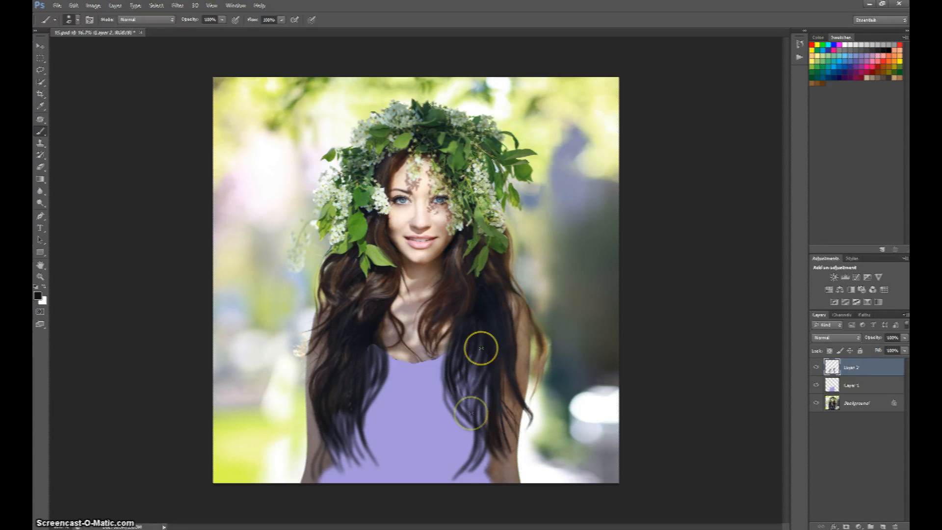
left_click_drag(480, 343, 472, 414)
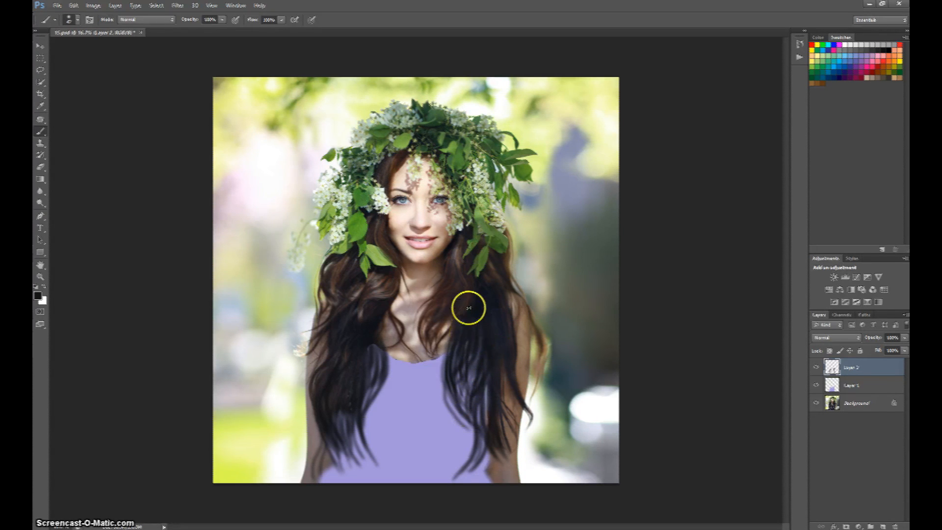
mouse_move(466, 309)
left_mouse_down()
mouse_move(452, 346)
mouse_move(474, 347)
mouse_move(470, 407)
left_mouse_up()
left_click_drag(474, 339, 470, 392)
left_click_drag(464, 340, 458, 382)
Fill the gaps in the hair over the left side of the dress with thin dark strands
left_click_drag(366, 361, 362, 399)
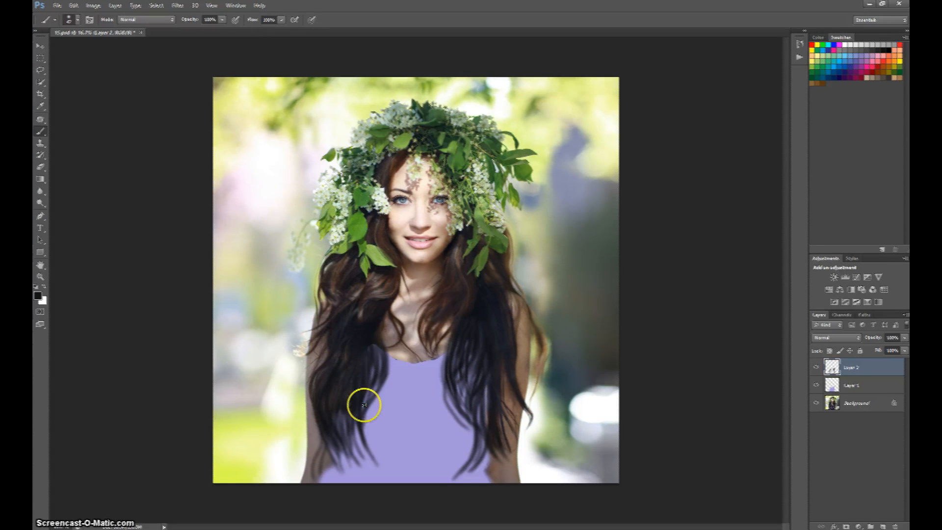
mouse_move(374, 326)
left_mouse_down()
mouse_move(358, 406)
mouse_move(377, 379)
mouse_move(371, 405)
mouse_move(362, 396)
mouse_move(356, 434)
left_mouse_up()
mouse_move(352, 387)
left_mouse_down()
mouse_move(361, 468)
mouse_move(353, 477)
mouse_move(347, 446)
left_mouse_up()
left_click_drag(336, 381, 346, 453)
left_click_drag(352, 400, 368, 456)
left_click_drag(354, 415, 368, 461)
Add dark strands beside the neckline and extend the left hair down over the arm
mouse_move(467, 413)
left_mouse_down()
mouse_move(475, 456)
mouse_move(469, 444)
left_mouse_up()
mouse_move(454, 319)
left_mouse_down()
mouse_move(443, 375)
mouse_move(457, 315)
mouse_move(440, 342)
mouse_move(455, 318)
mouse_move(443, 339)
left_mouse_up()
left_click_drag(387, 316, 379, 347)
left_click_drag(388, 313, 380, 386)
mouse_move(387, 322)
left_mouse_down()
mouse_move(377, 356)
mouse_move(385, 376)
mouse_move(305, 469)
left_mouse_up()
left_click_drag(319, 402, 310, 475)
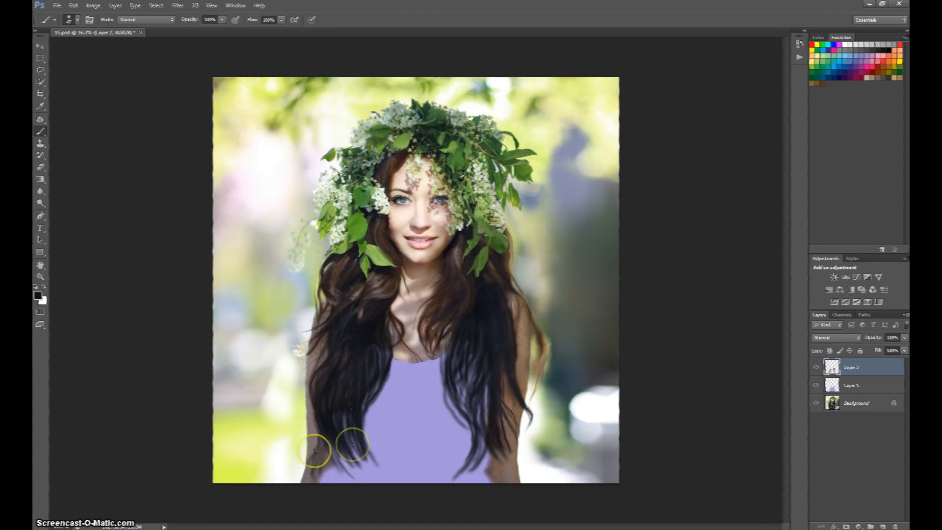
Paint dark strands from the right shoulder downward to thicken the outer part of the right-hand hair
mouse_move(486, 384)
left_mouse_down()
mouse_move(486, 419)
mouse_move(486, 404)
left_mouse_up()
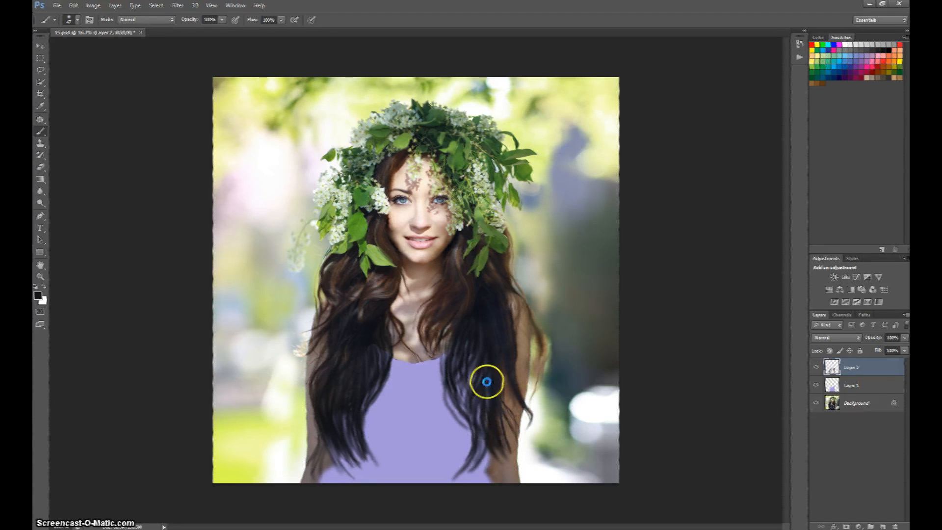
mouse_move(479, 319)
left_mouse_down()
mouse_move(479, 362)
mouse_move(507, 405)
left_mouse_up()
left_click_drag(508, 296, 516, 347)
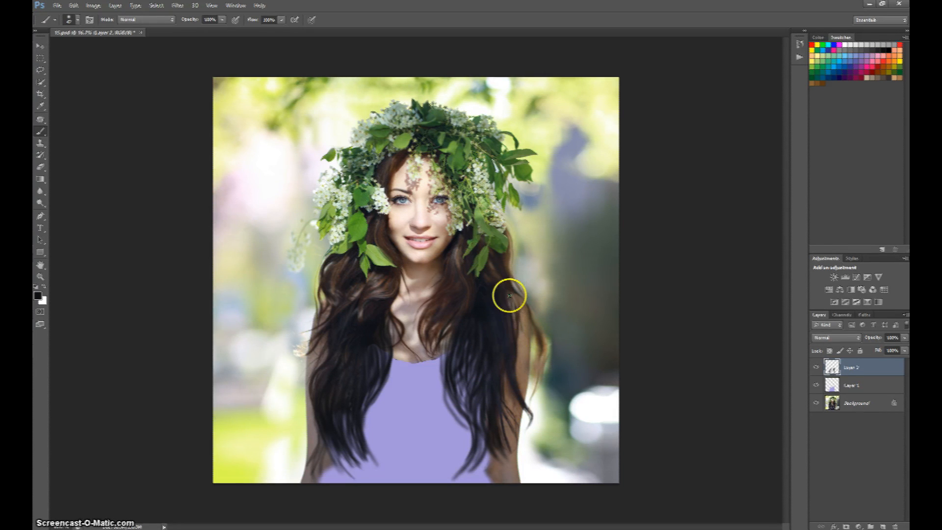
left_click_drag(510, 289, 518, 336)
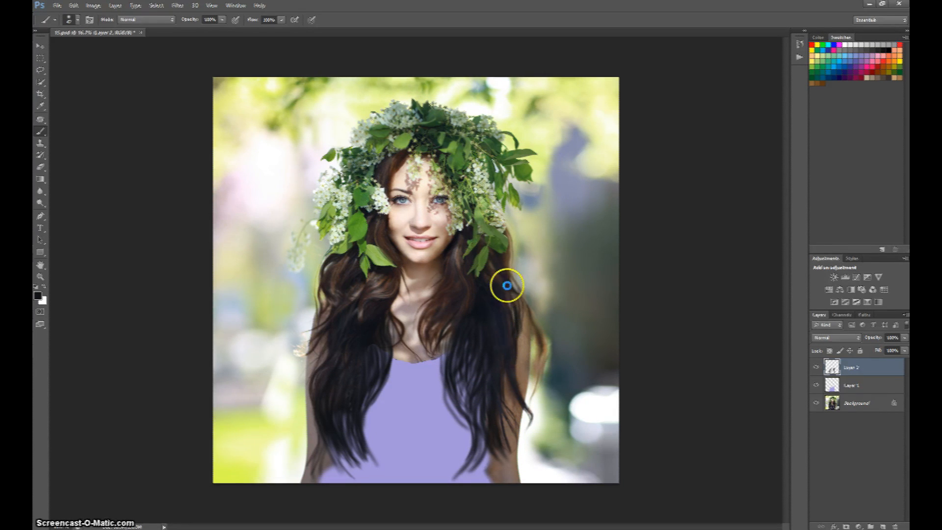
left_click_drag(507, 297, 521, 337)
mouse_move(508, 285)
left_mouse_down()
mouse_move(519, 326)
mouse_move(522, 314)
mouse_move(515, 362)
left_mouse_up()
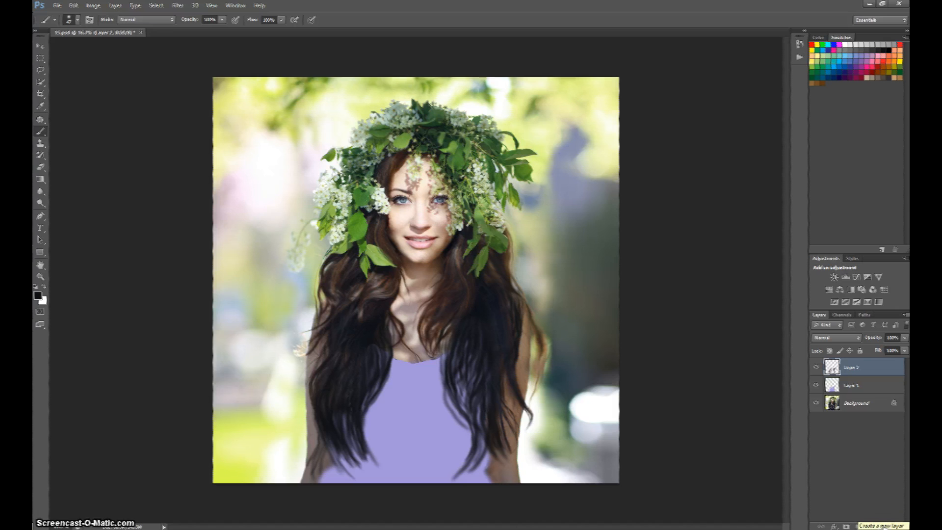
Add a new layer above the dark hair and sample a dark brown from the hair beside the neck
left_click(878, 498)
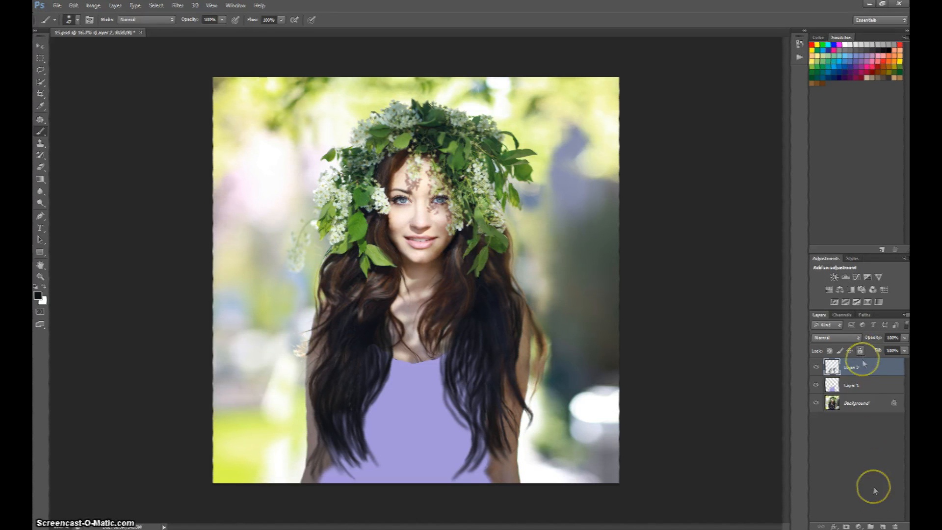
left_click(883, 525)
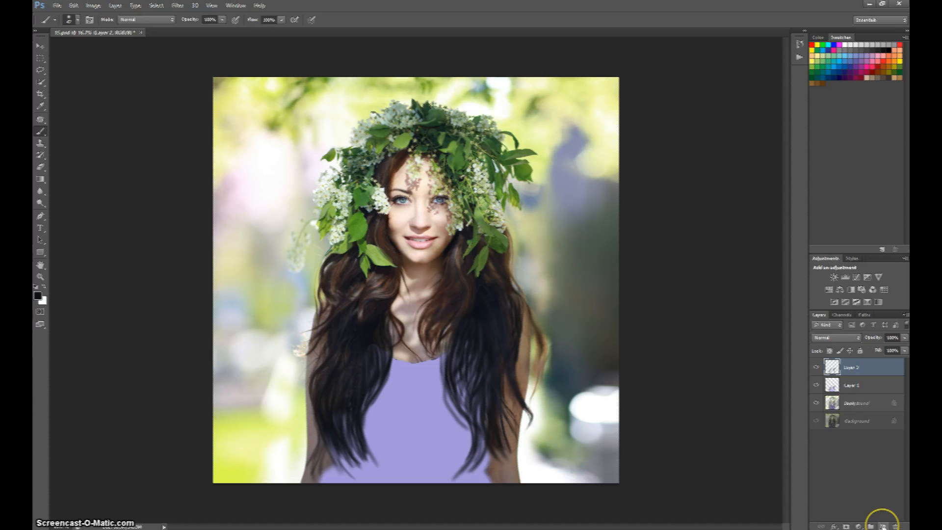
left_click(41, 107)
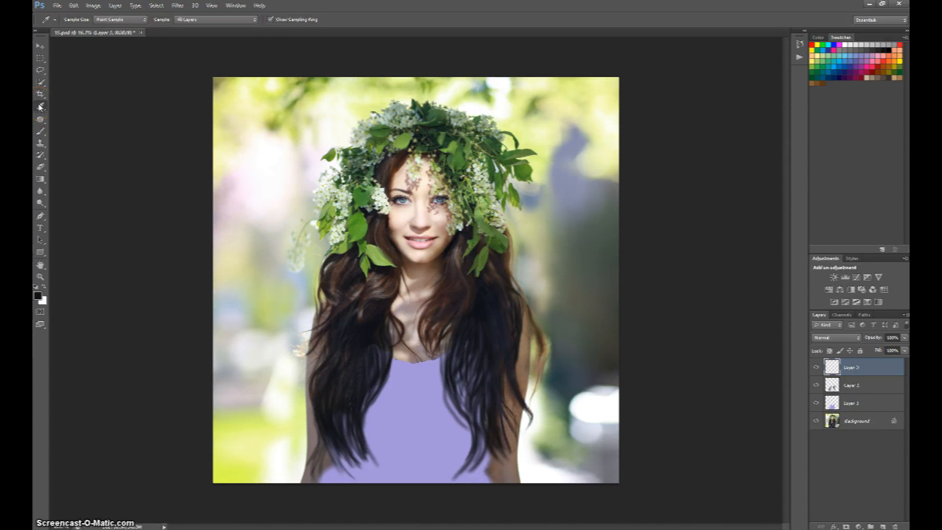
left_click(382, 288)
left_click(385, 290)
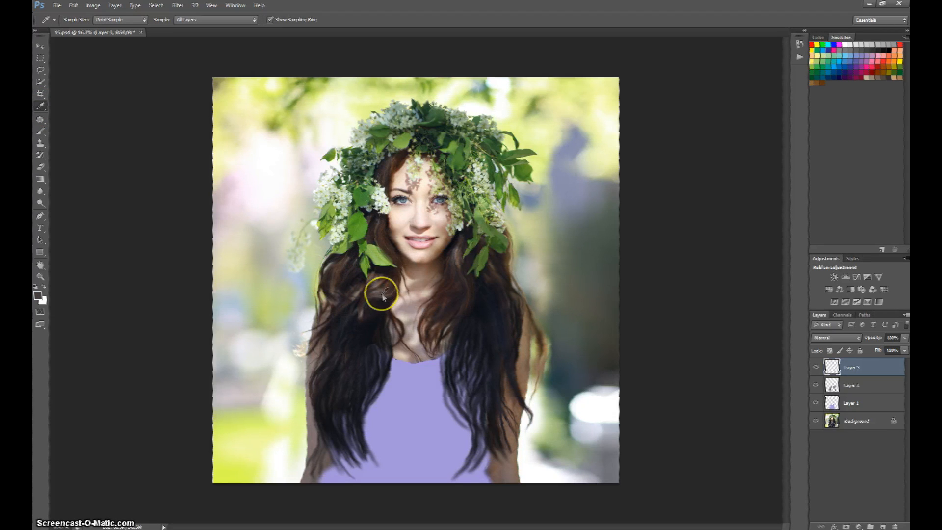
left_click(392, 286)
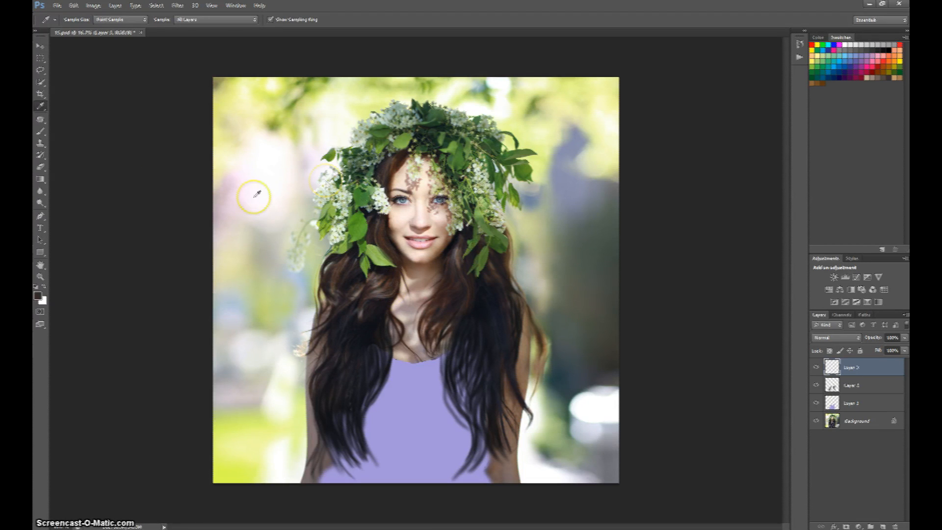
Enlarge the soft brush and paint dark brown strands over the black hair on both sides
left_click(40, 131)
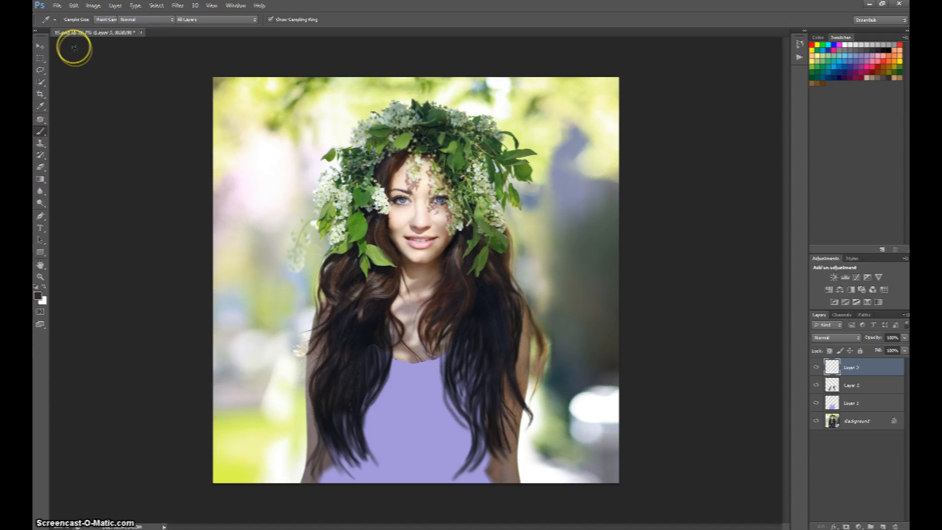
left_click(76, 20)
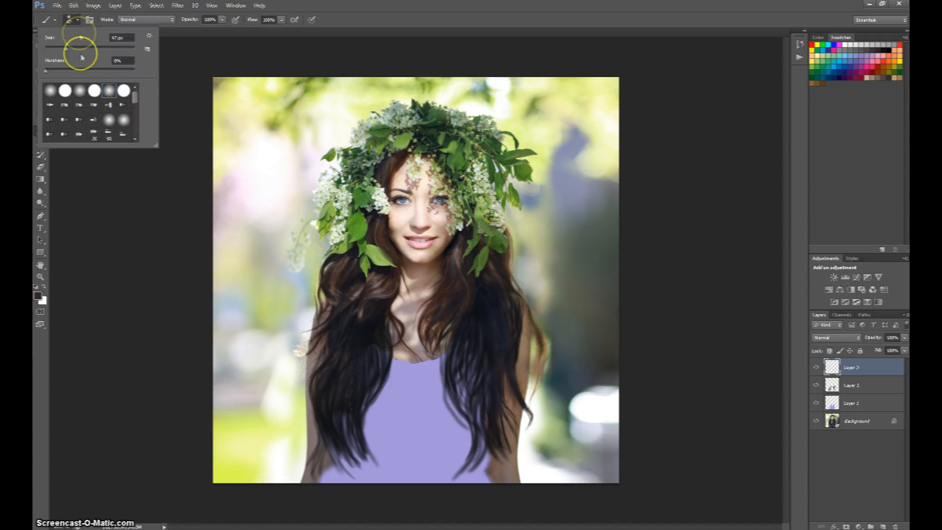
left_click_drag(65, 50, 78, 52)
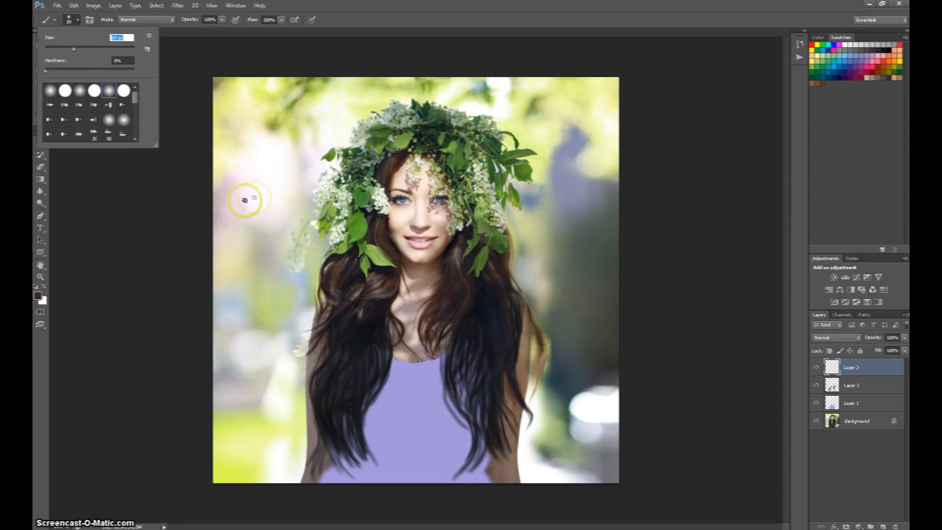
left_click(364, 345)
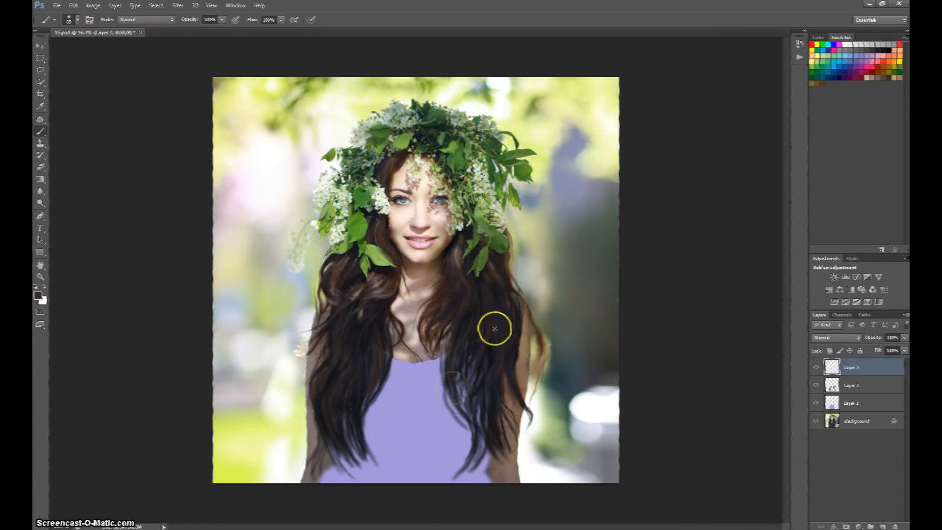
left_click_drag(474, 381, 483, 444)
left_click_drag(499, 367, 501, 444)
Reduce the brush size and paint finer brown strands through both sides of the hair and below the wreath's left edge
left_click(78, 20)
left_click_drag(77, 46, 73, 44)
mouse_move(364, 342)
left_mouse_down()
mouse_move(342, 420)
mouse_move(345, 451)
left_mouse_up()
left_click_drag(330, 396, 331, 457)
mouse_move(474, 336)
left_mouse_down()
mouse_move(469, 412)
mouse_move(461, 400)
left_mouse_up()
left_click_drag(328, 245, 320, 288)
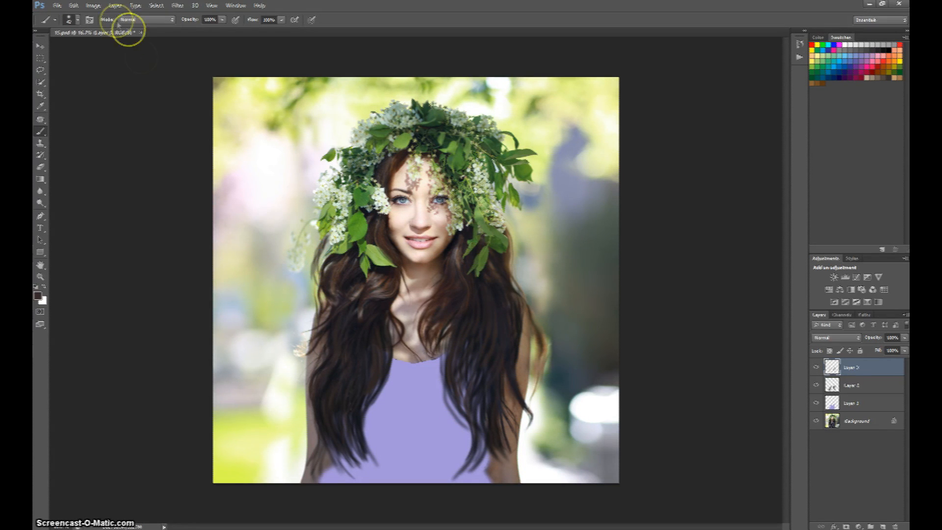
Enlarge the brush and paint loose brown strands along the outer edges of the hair, from the wreath down past the left arm
left_click(78, 20)
left_click_drag(80, 49, 85, 49)
left_click_drag(329, 239, 319, 297)
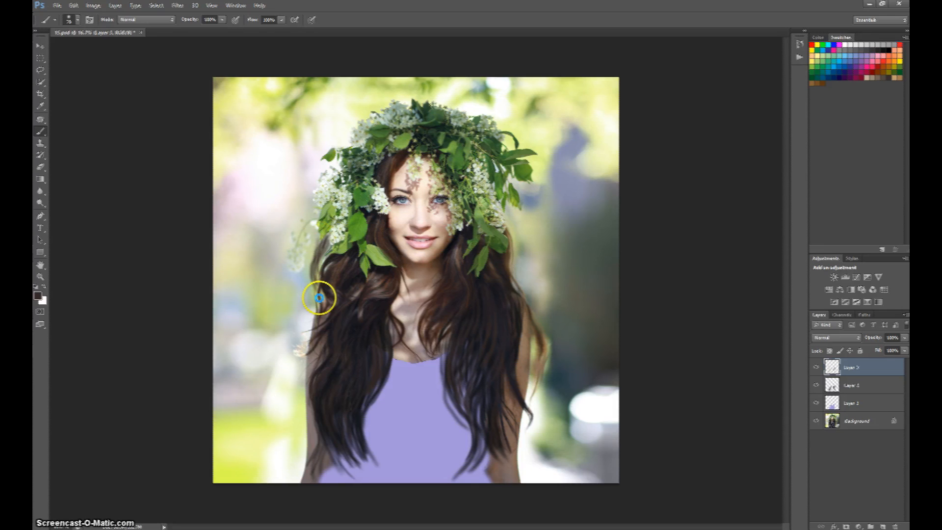
left_click_drag(507, 258, 513, 290)
left_click_drag(509, 255, 517, 306)
mouse_move(302, 397)
left_mouse_down()
mouse_move(310, 452)
mouse_move(306, 441)
left_mouse_up()
mouse_move(316, 293)
left_mouse_down()
mouse_move(311, 341)
mouse_move(310, 323)
left_mouse_up()
mouse_move(332, 240)
left_mouse_down()
mouse_move(323, 249)
mouse_move(325, 292)
left_mouse_up()
left_click_drag(328, 238, 315, 268)
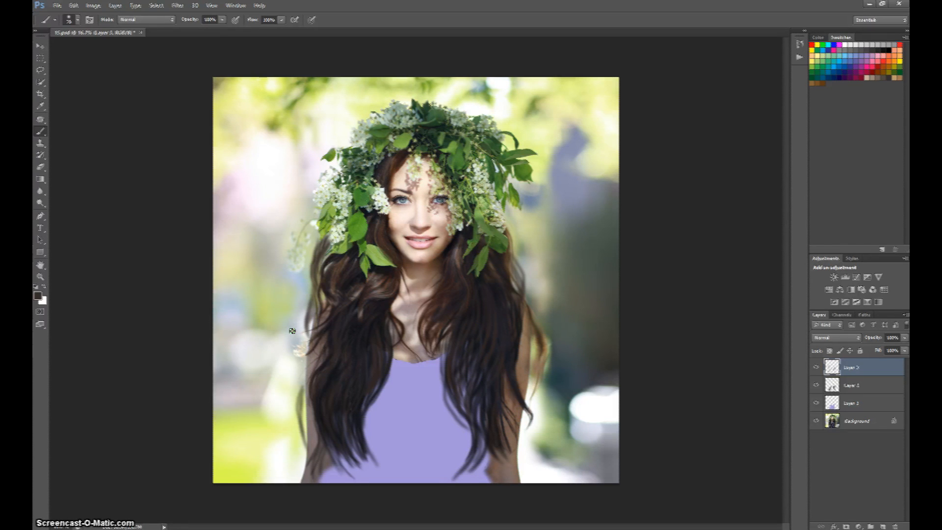
Add another layer, sample a lighter brown from the hair, and paint thin highlight strands on both sides, adjusting the brush size
left_click(883, 526)
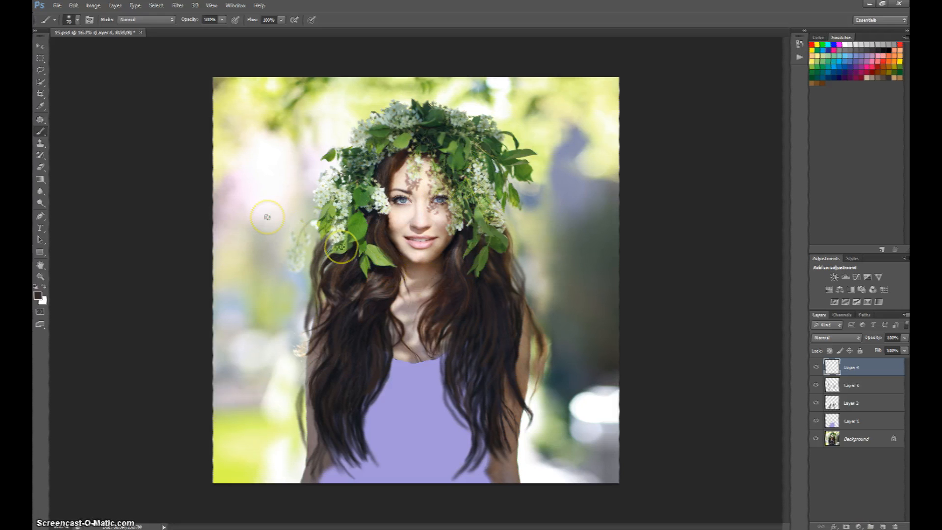
left_click(44, 107)
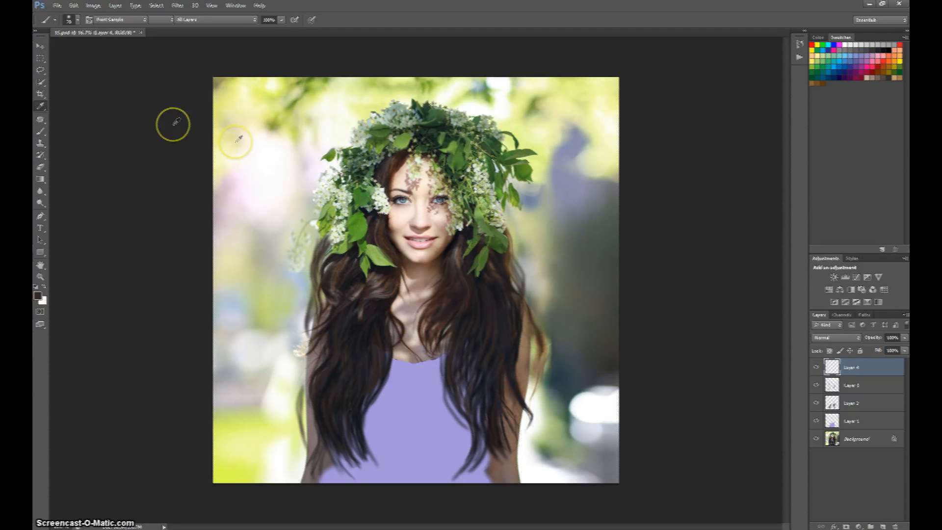
left_click(381, 282)
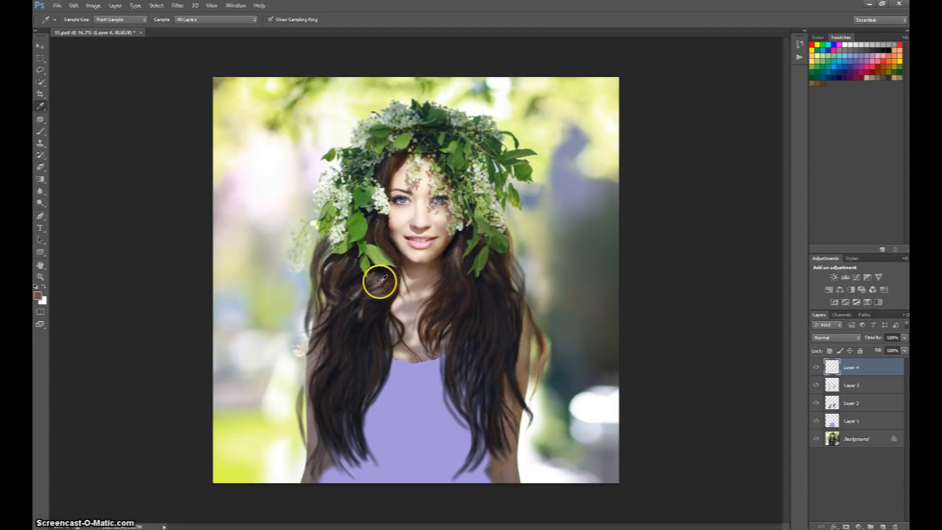
left_click(42, 133)
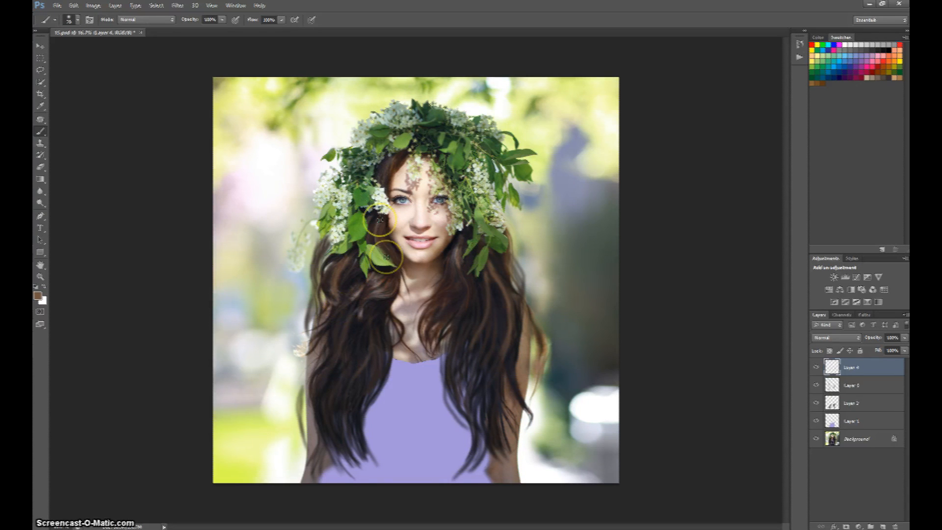
left_click(77, 19)
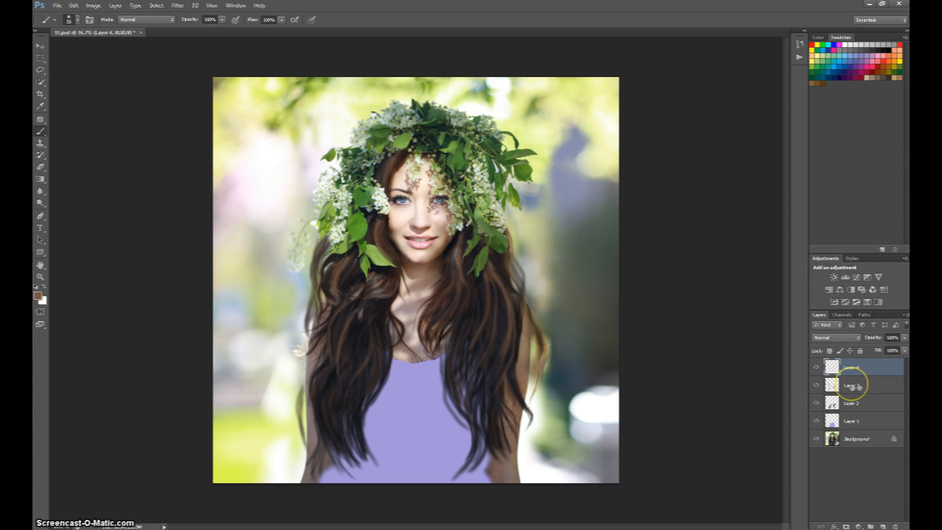
Merge the three painted hair layers into one and rename the merged layer as hair
left_click(851, 387, "shift")
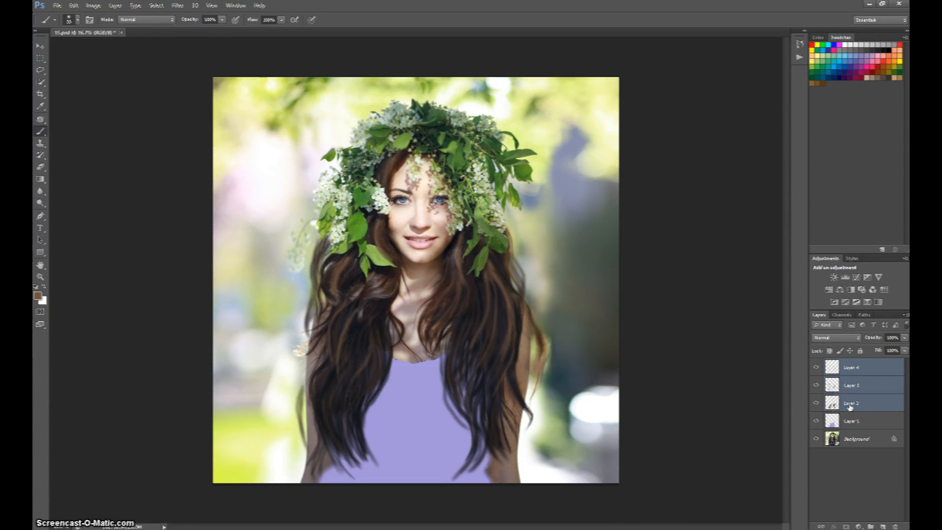
right_click(851, 407)
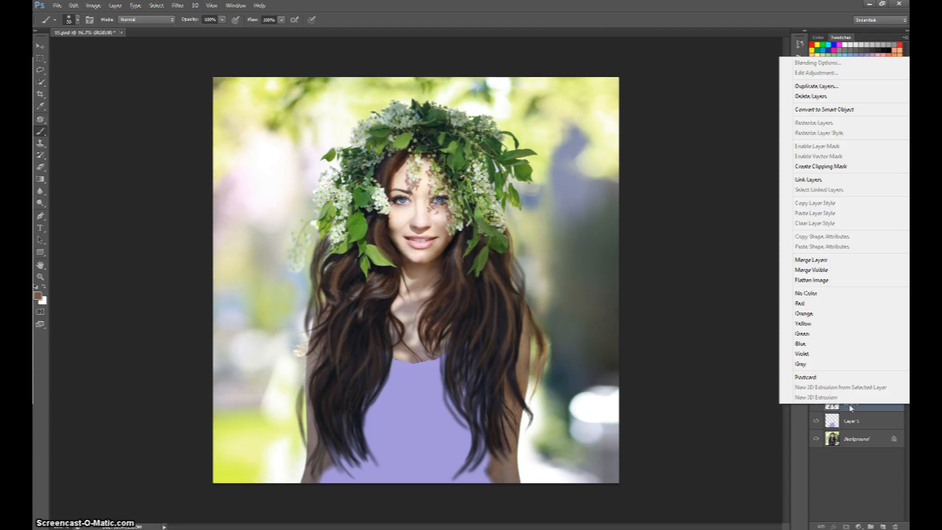
left_click(832, 264)
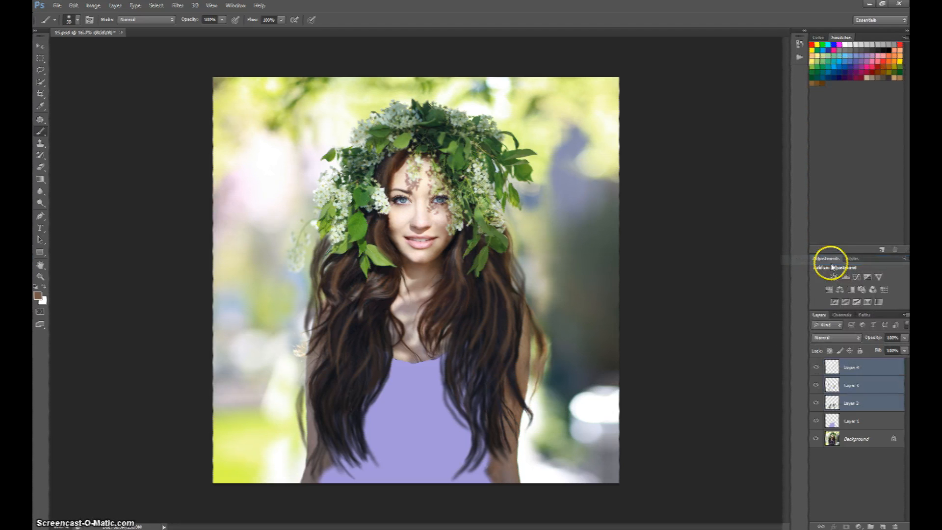
double_click(857, 368)
type("hair")
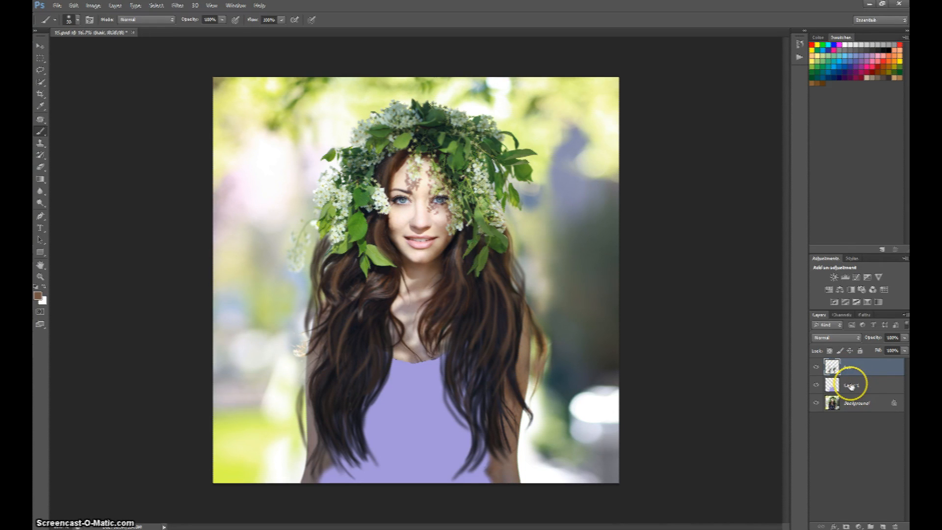
Toggle the hair layer's visibility off and on to compare the portrait with and without the painted hair
left_click(816, 368)
left_click(817, 368)
left_click(816, 368)
left_click(816, 368)
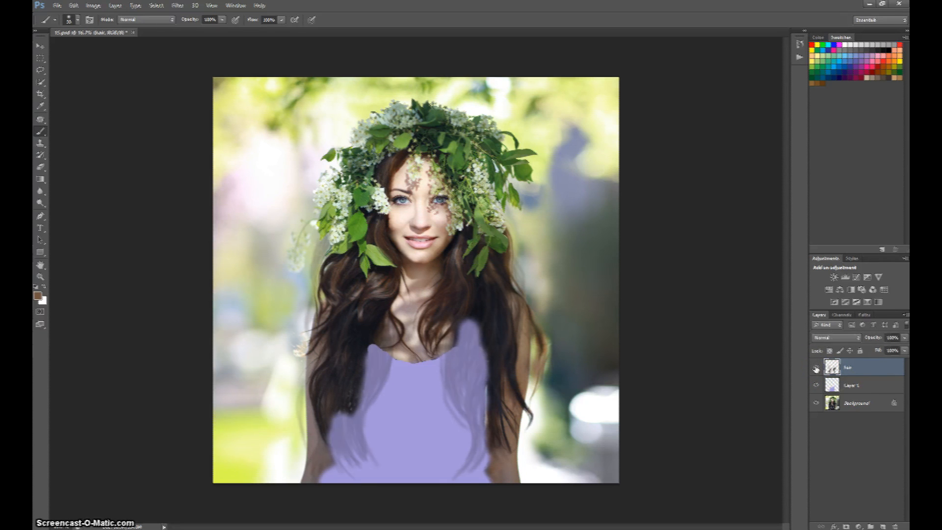
Rename the violet dress layer as dress and toggle its visibility off and on
double_click(853, 385)
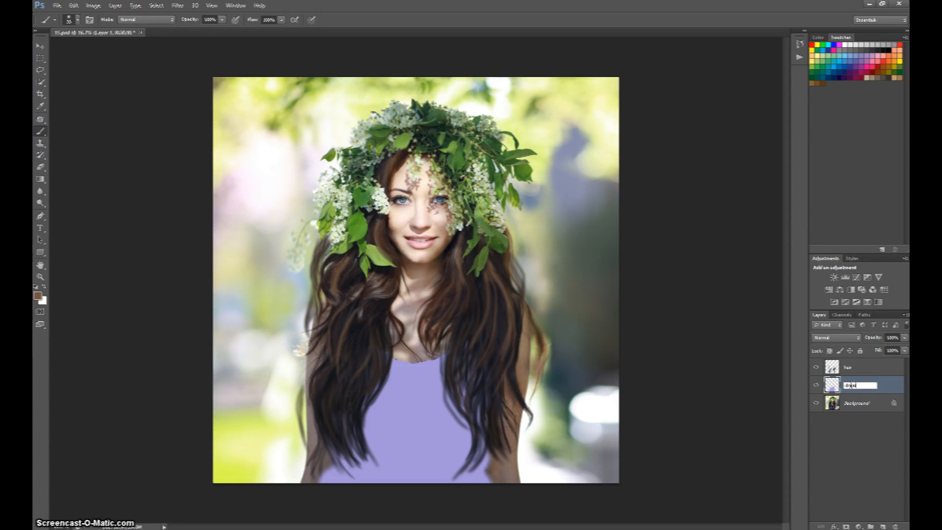
key("Return")
left_click(818, 386)
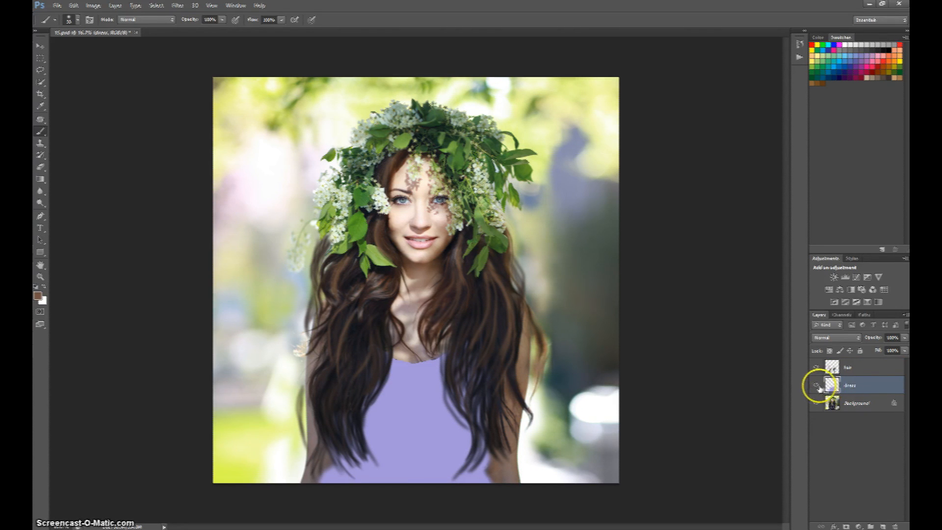
left_click(817, 386)
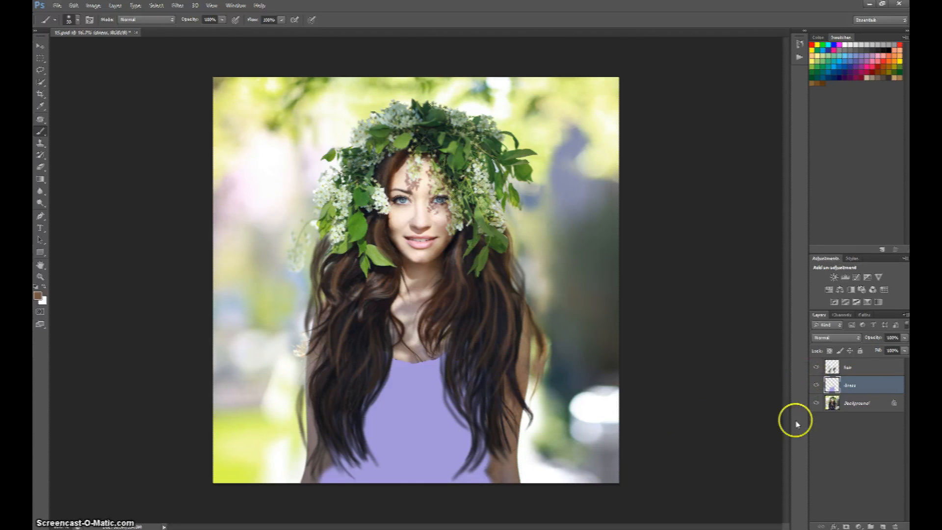
Move the dress layer above the hair layer to see the stacking effect, and return it beneath the hair
left_click_drag(870, 392, 847, 367)
left_click(854, 389)
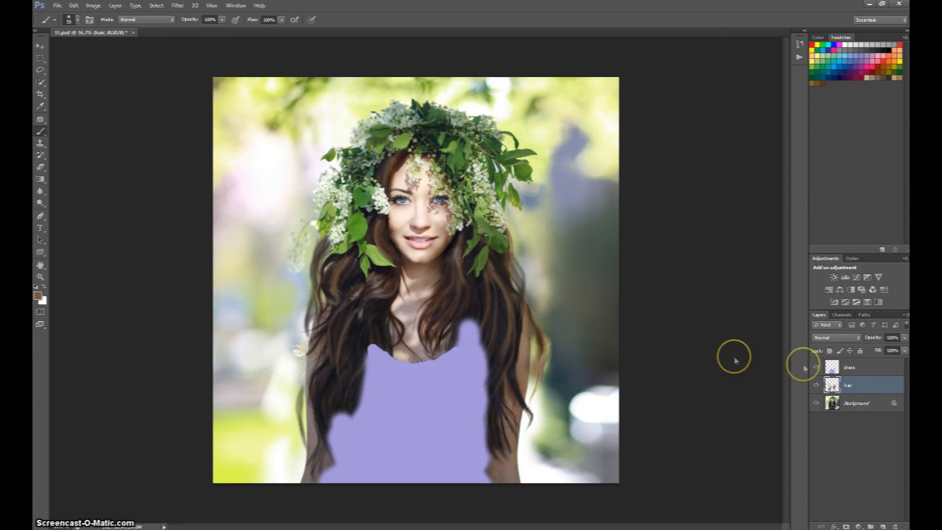
left_click_drag(873, 391, 872, 390)
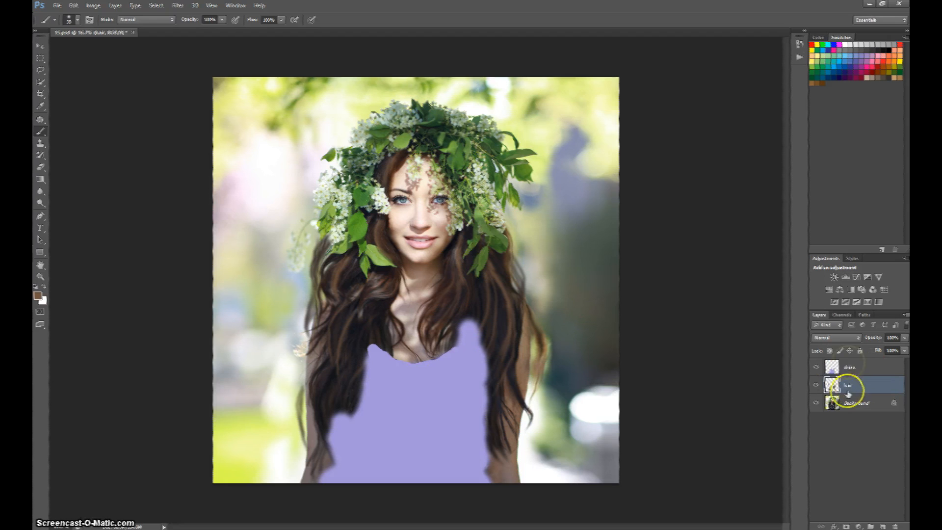
left_click(850, 365)
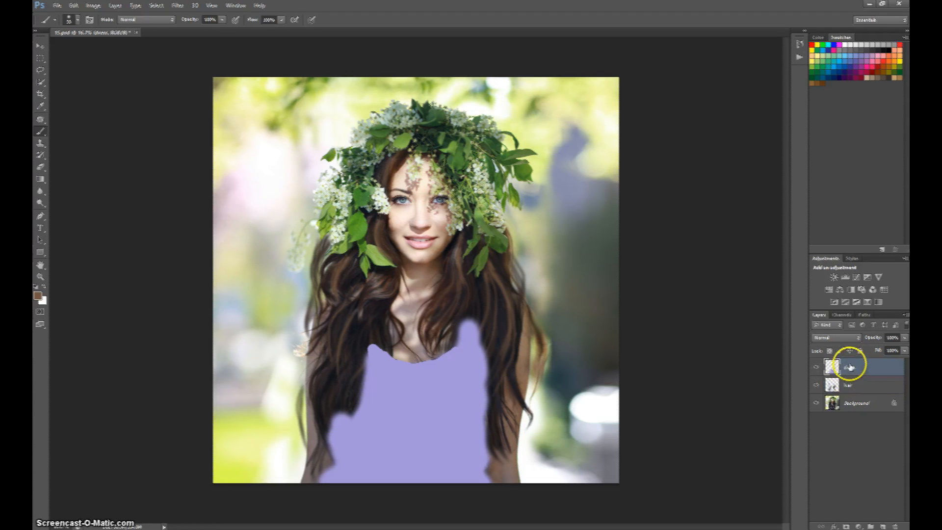
left_click_drag(850, 367, 852, 386)
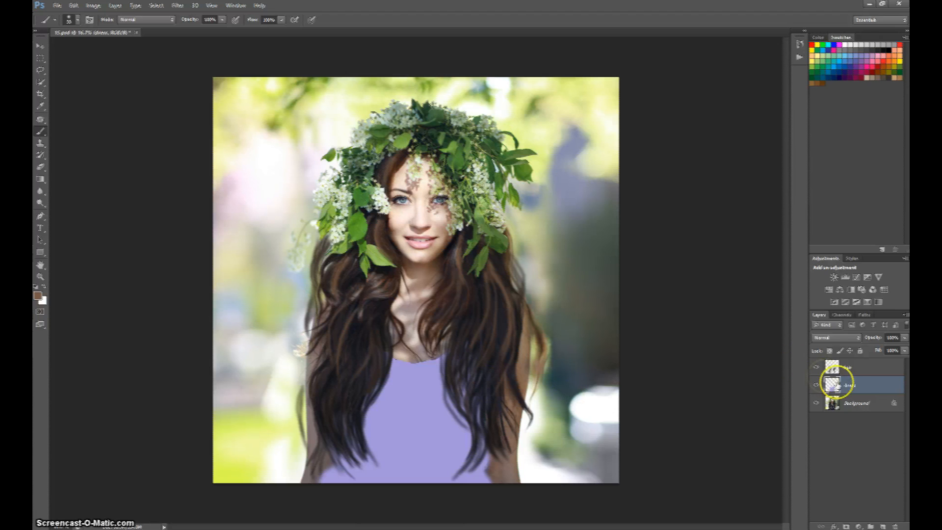
Add a layer above the dress, sample the dress violet, and set the foreground to a darker shade, #6e6599
left_click(882, 526)
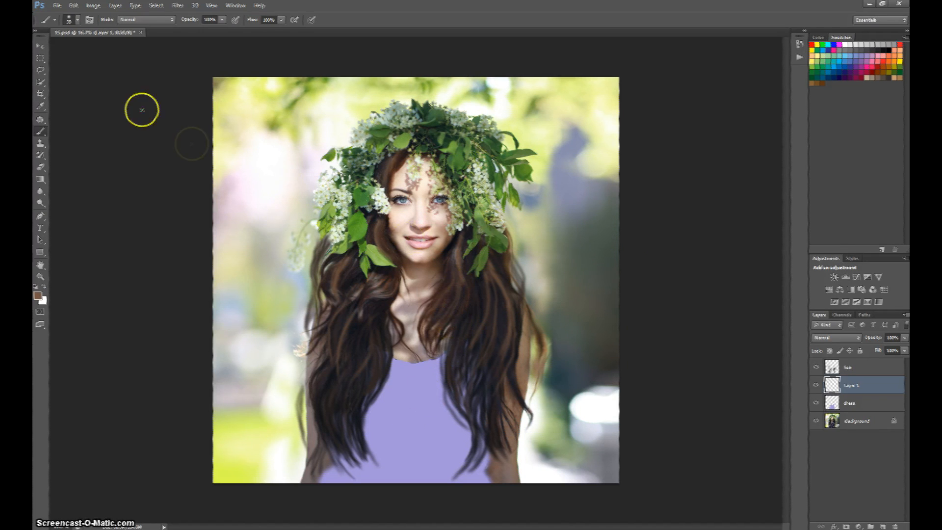
left_click(41, 106)
left_click(420, 407)
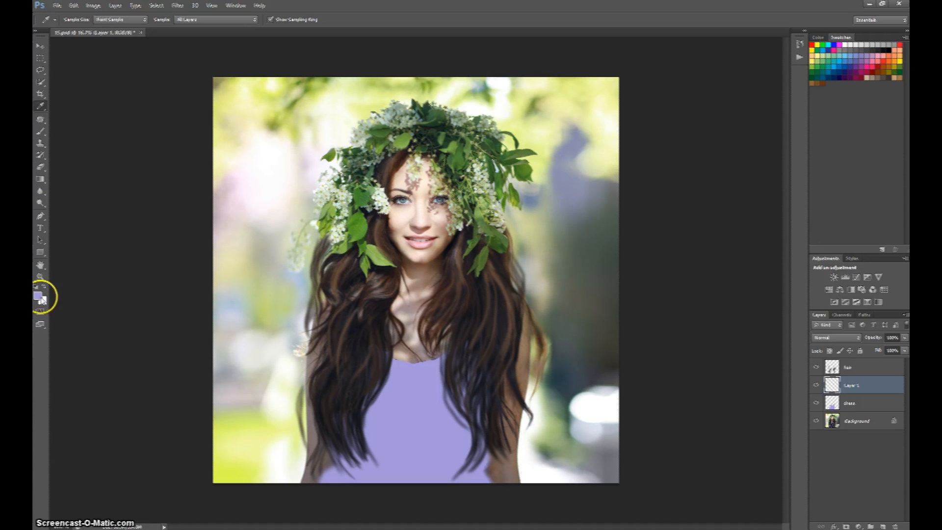
left_click(38, 297)
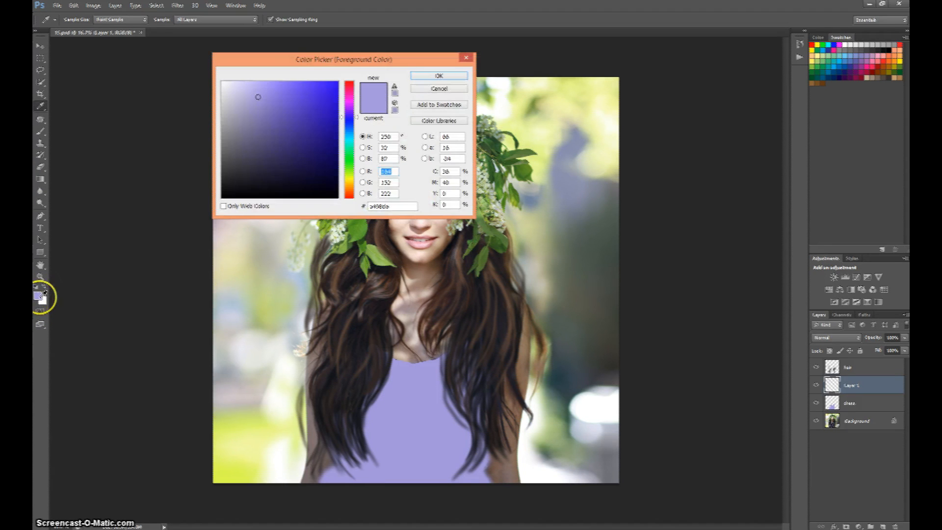
left_click(258, 120)
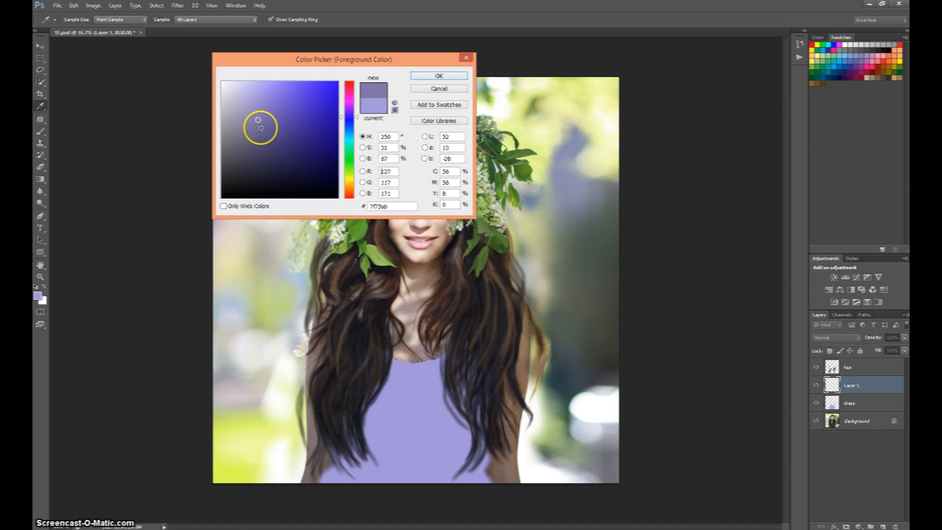
left_click(440, 76)
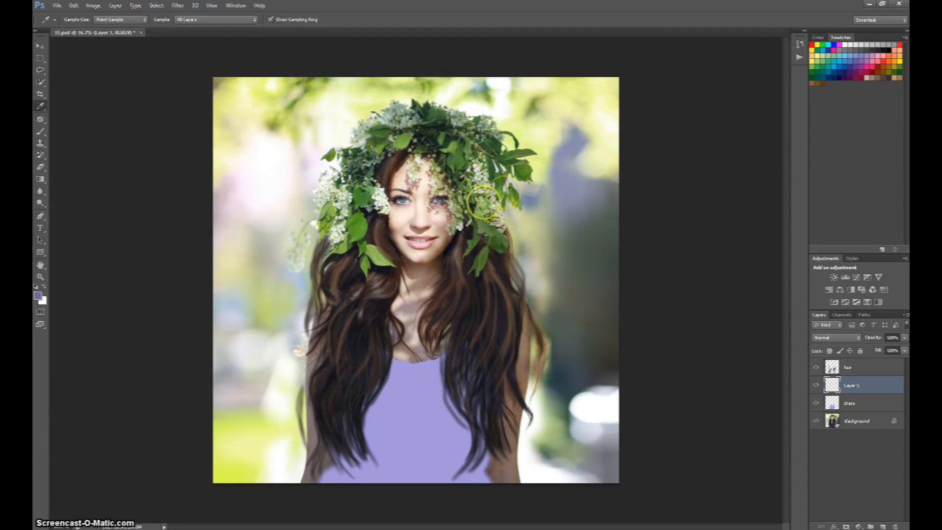
Enlarge the brush and paint darker violet shadows along the neckline, below the bust and down the dress's sides beside the hair
left_click(45, 136)
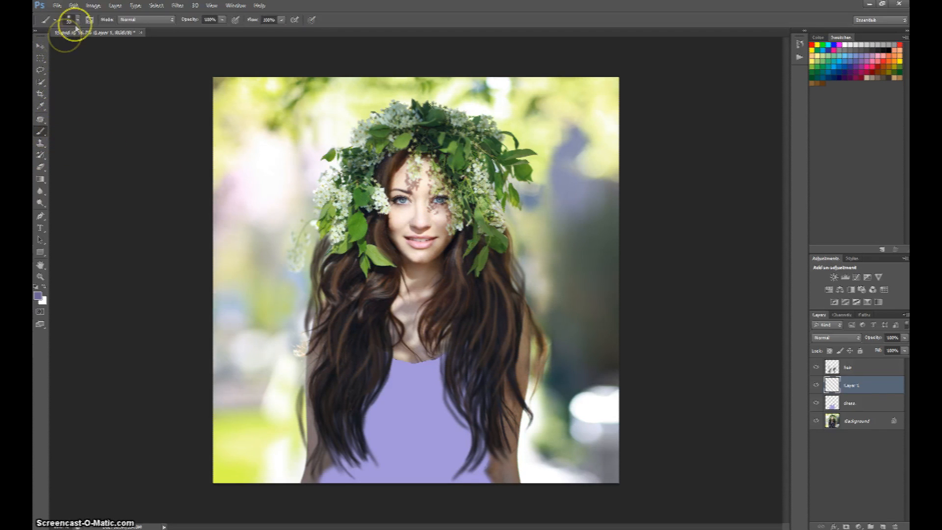
left_click(76, 20)
mouse_move(85, 49)
left_mouse_down()
mouse_move(238, 176)
mouse_move(393, 361)
mouse_move(151, 177)
mouse_move(89, 50)
left_mouse_up()
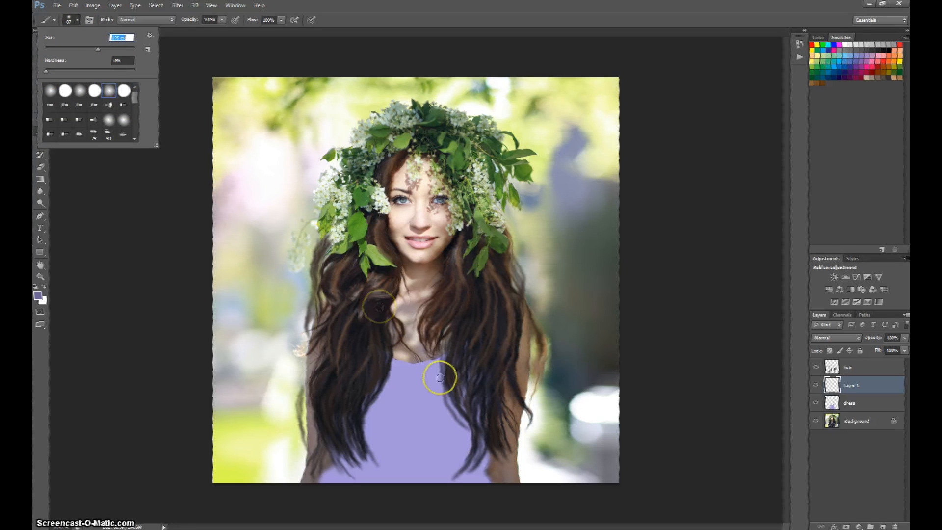
left_click(397, 365)
left_click_drag(402, 368, 419, 367)
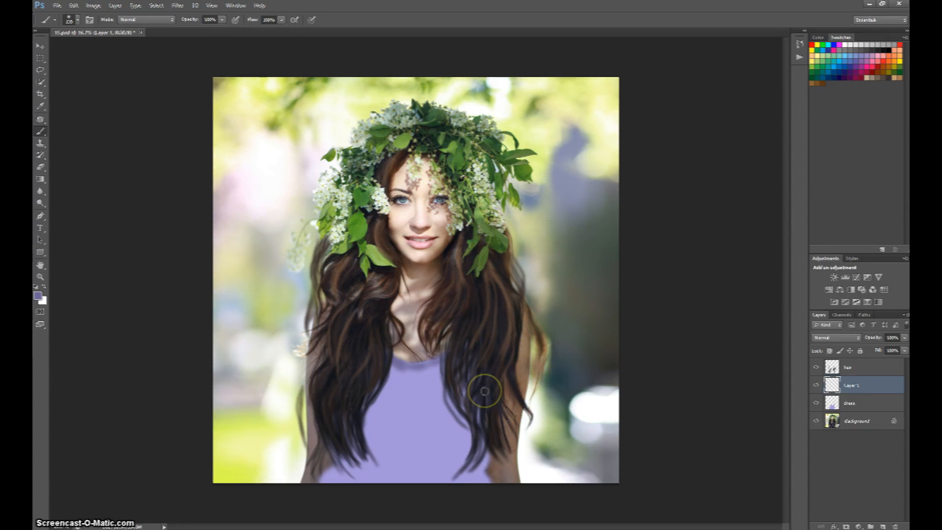
left_click_drag(343, 457, 323, 483)
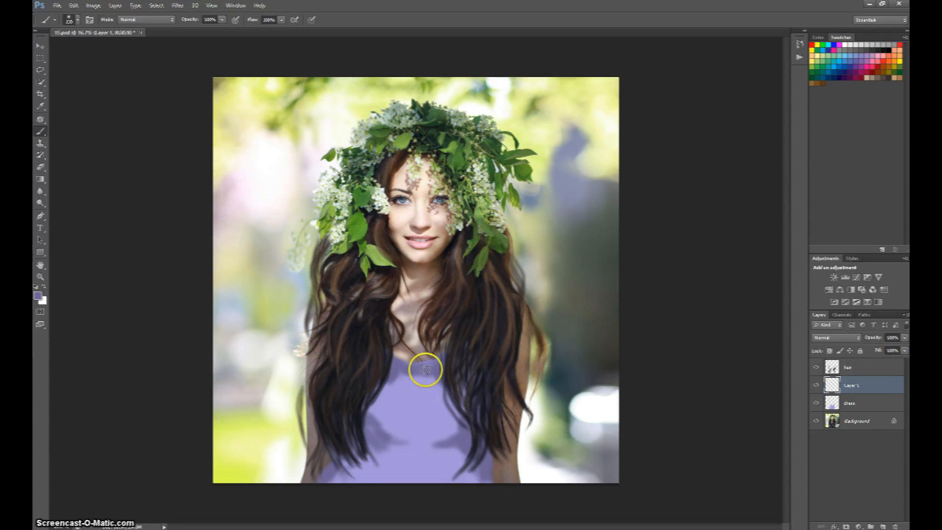
mouse_move(403, 376)
left_mouse_down()
mouse_move(382, 394)
mouse_move(418, 390)
left_mouse_up()
left_click_drag(431, 444, 388, 441)
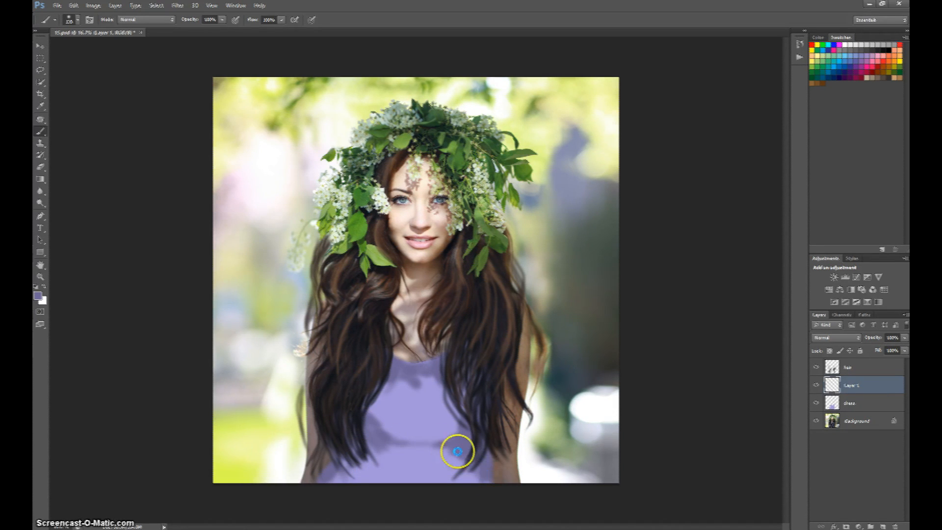
left_click_drag(449, 451, 475, 472)
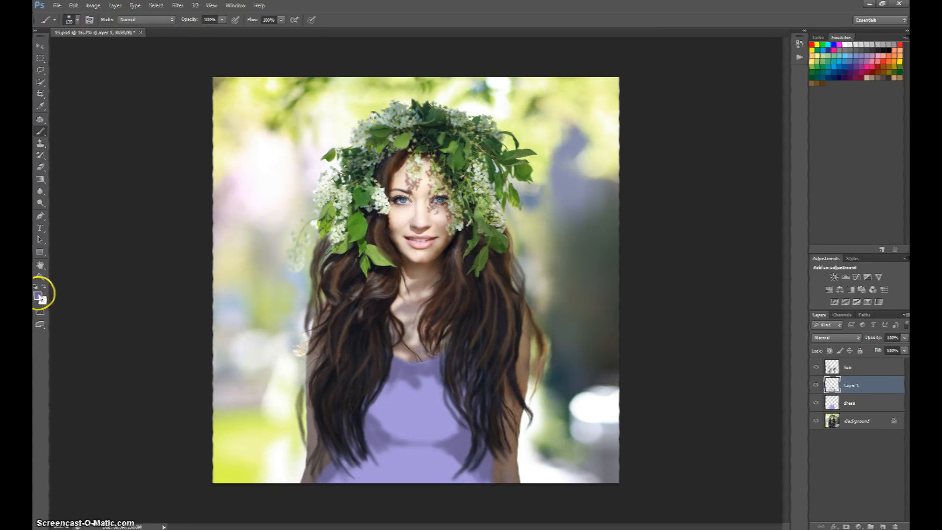
Choose a very dark violet, shrink the brush, and draw the neckline edge and a small bow with hanging ribbon ends
left_click(37, 296)
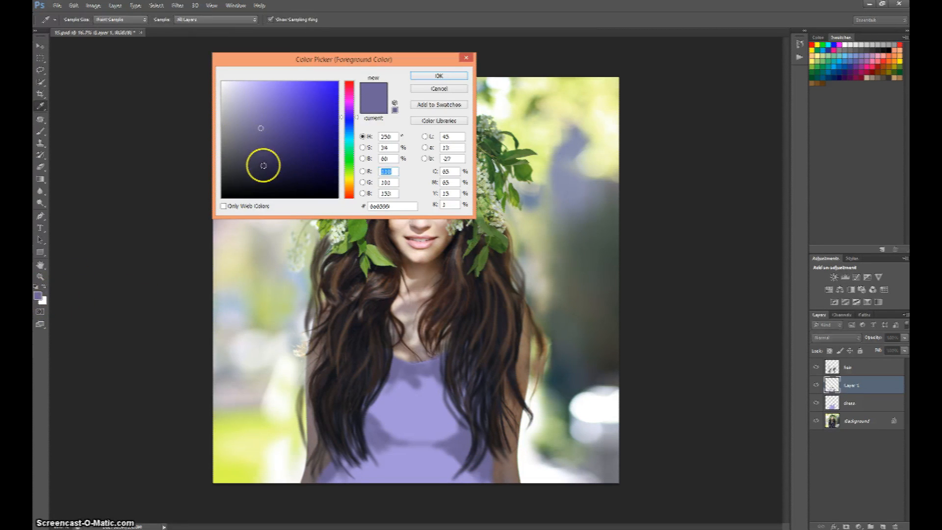
left_click(264, 166)
left_click(439, 76)
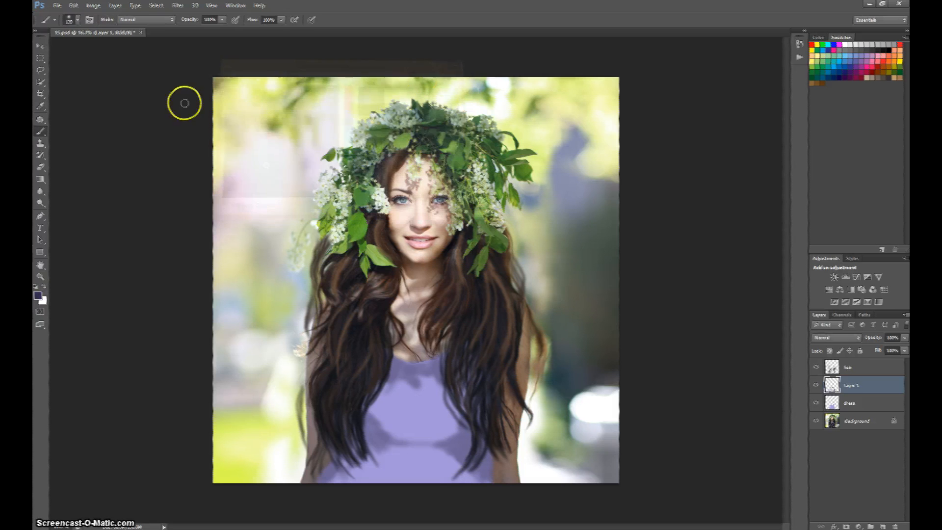
left_click(77, 21)
left_click(63, 49)
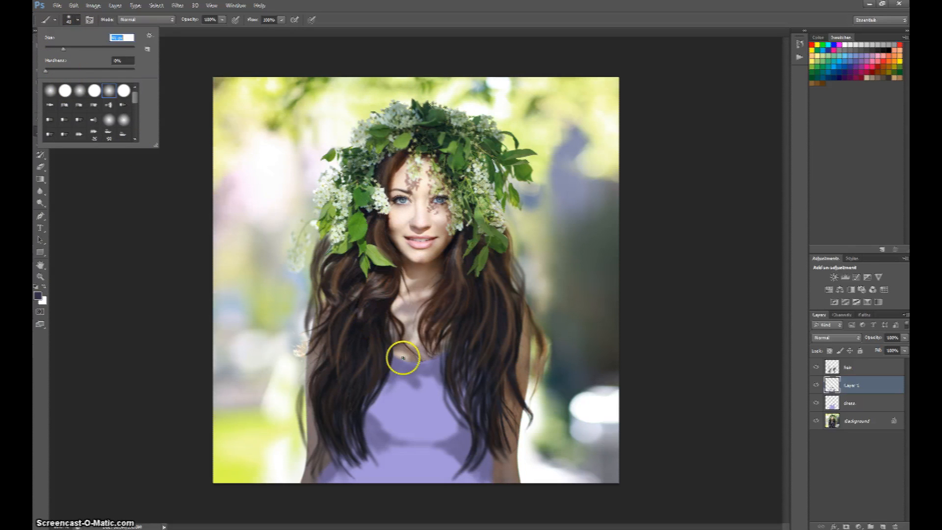
left_click(392, 356)
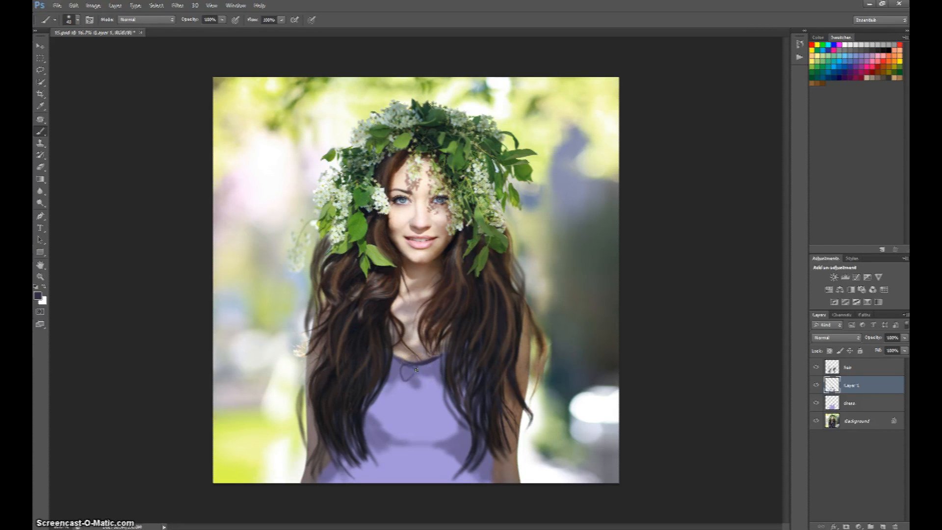
left_click_drag(415, 371, 411, 423)
mouse_move(411, 378)
left_mouse_down()
mouse_move(414, 431)
mouse_move(429, 366)
left_mouse_up()
Draw a dark seam line across the dress below the bust, with short gathered fold lines at both sides
mouse_move(368, 434)
left_mouse_down()
mouse_move(410, 438)
mouse_move(469, 431)
left_mouse_up()
left_click_drag(381, 436, 374, 464)
mouse_move(444, 441)
left_mouse_down()
mouse_move(477, 467)
mouse_move(462, 456)
left_mouse_up()
mouse_move(434, 439)
left_mouse_down()
mouse_move(460, 433)
mouse_move(482, 455)
left_mouse_up()
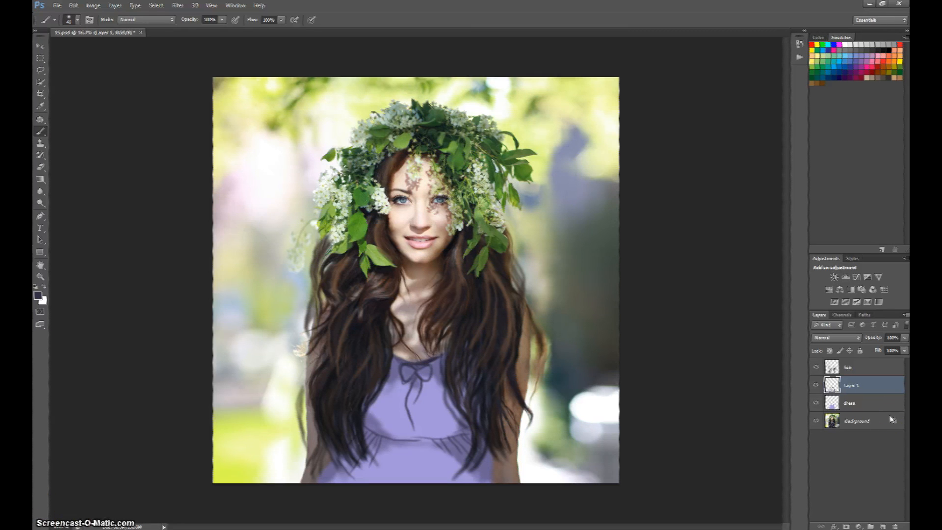
Merge the dress shading layer with the dress layer and rename the merged layer as dress
left_click(851, 403, "shift")
right_click(852, 400)
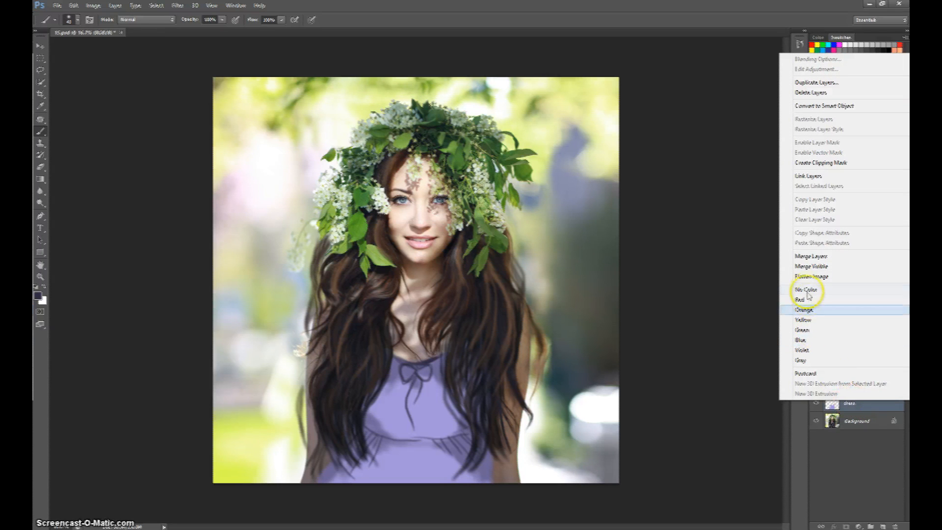
left_click(810, 256)
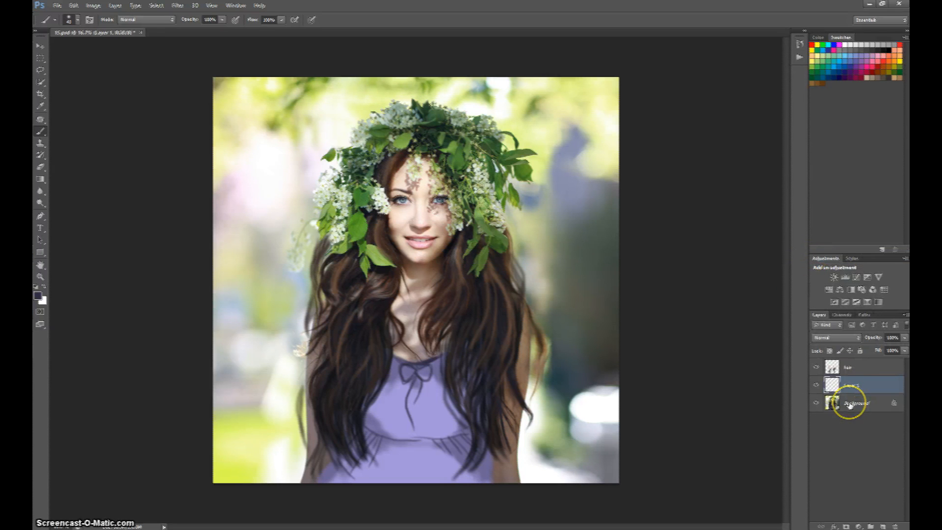
double_click(857, 384)
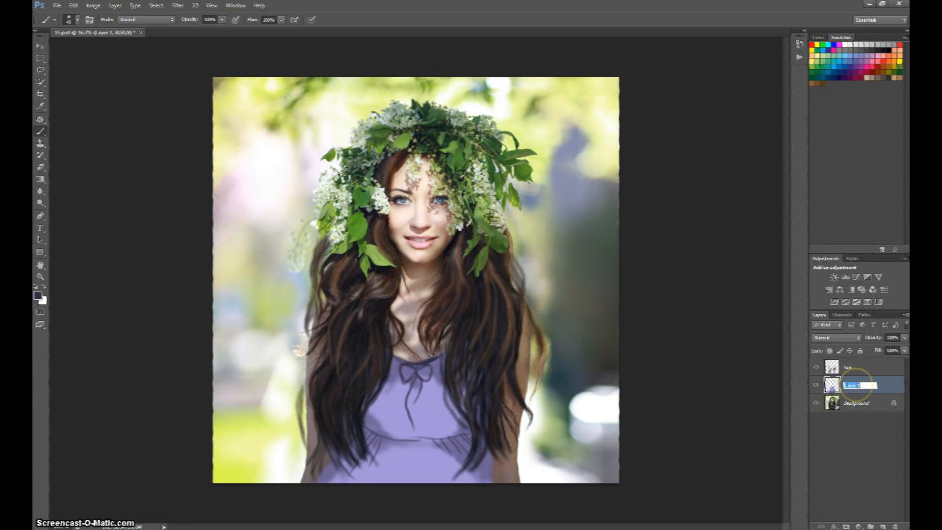
key("Return")
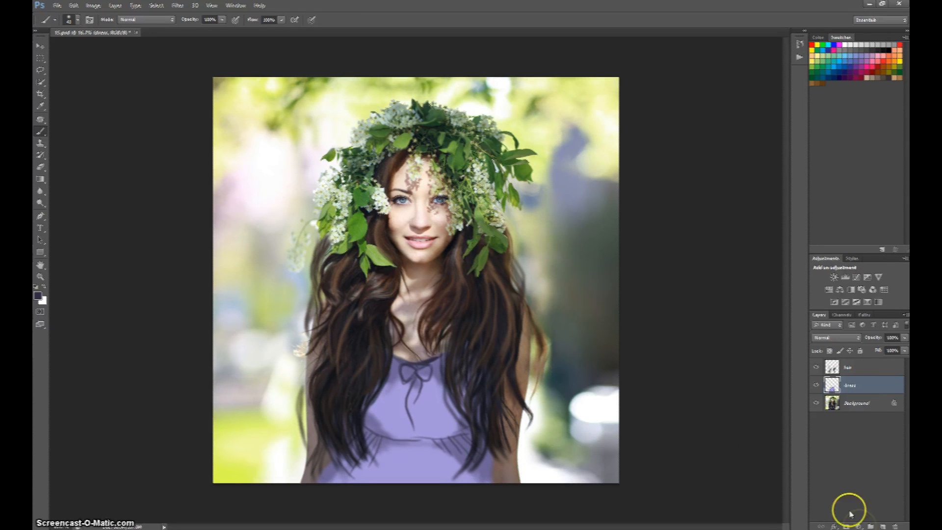
Add a new layer above the hair, sample a green from a wreath leaf, and activate the Brush tool
left_click(869, 371)
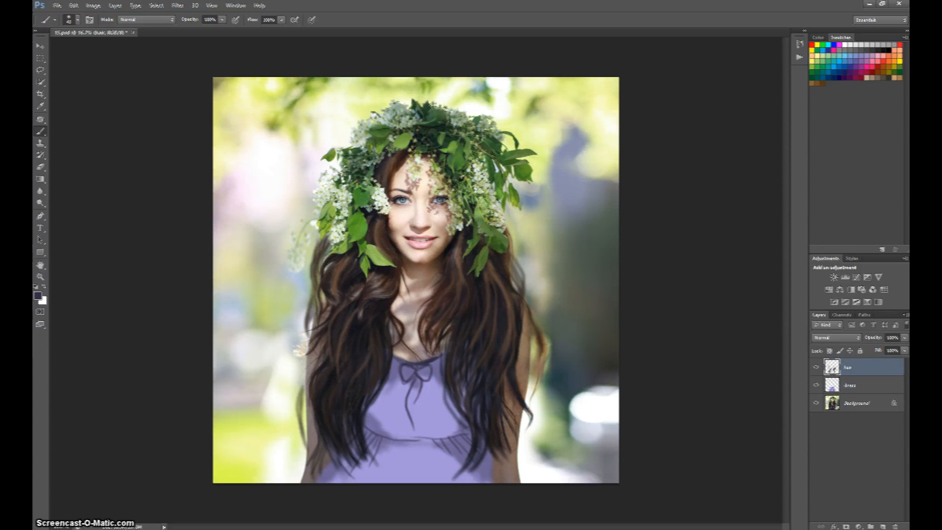
left_click(883, 526)
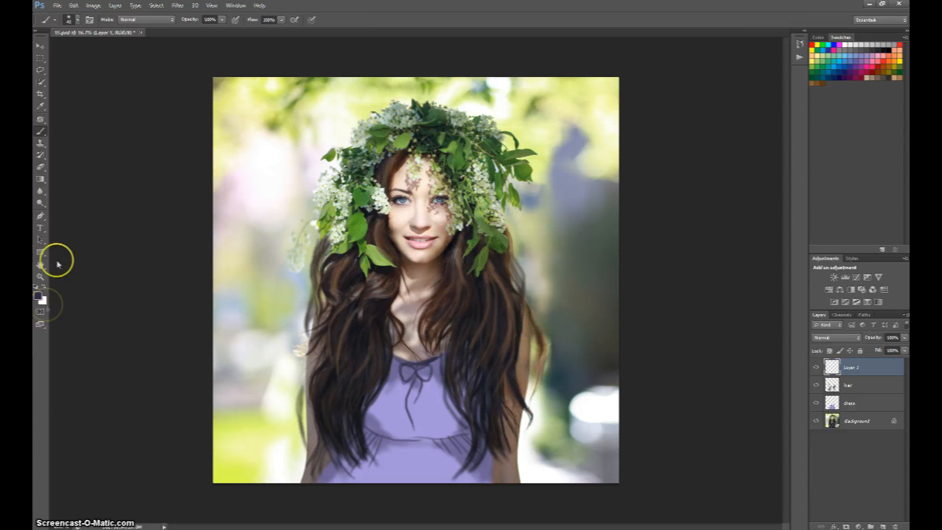
left_click(43, 107)
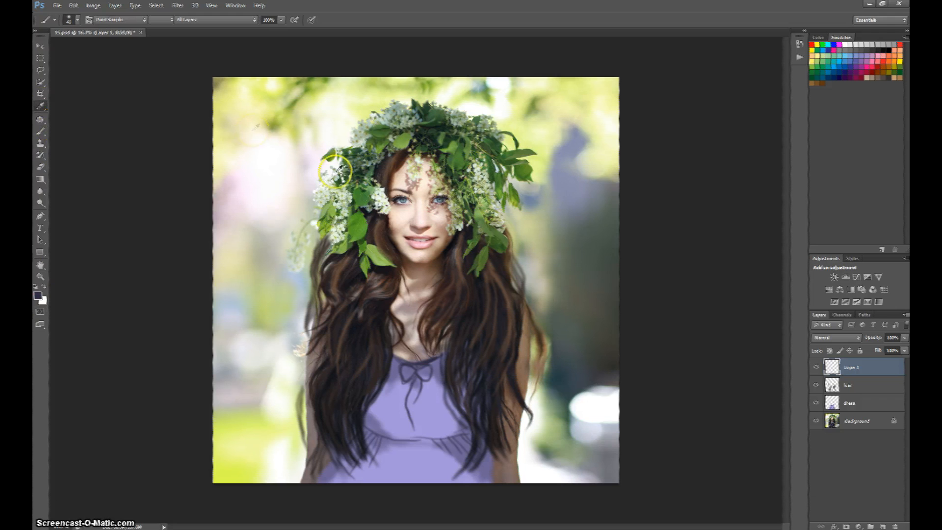
left_click(366, 227)
left_click(41, 131)
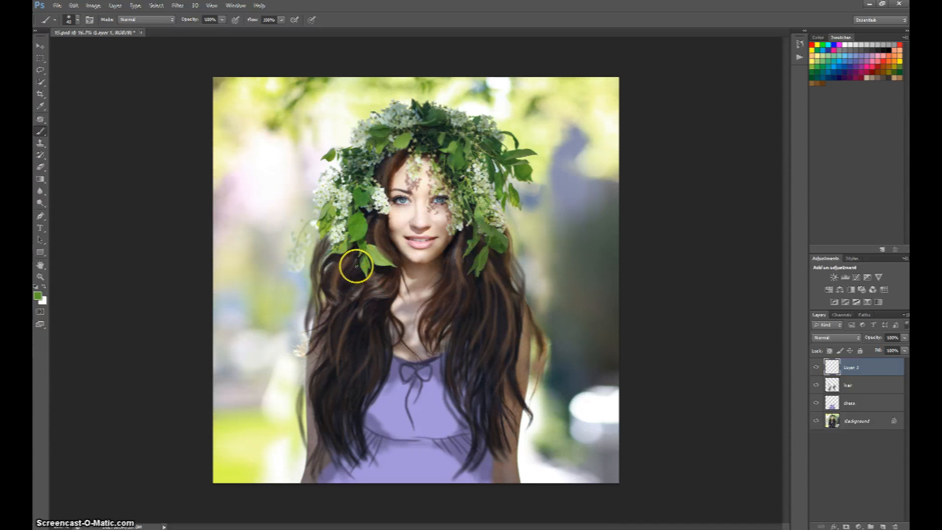
Draw thin green stems and leaf outlines extending the wreath along its top, outer sides and down over the hair on both sides
left_click_drag(365, 271, 344, 330)
left_click_drag(350, 297, 346, 327)
left_click(353, 274)
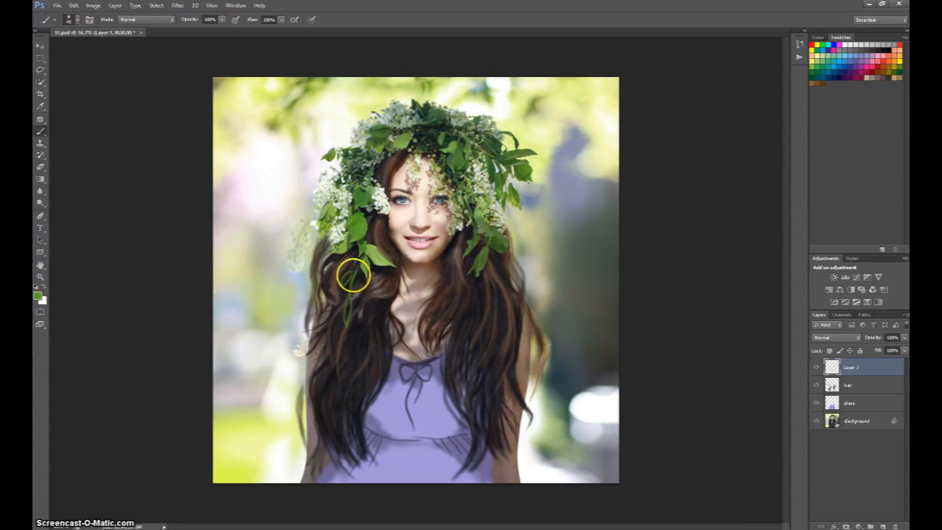
mouse_move(503, 252)
left_mouse_down()
mouse_move(497, 276)
mouse_move(520, 277)
left_mouse_up()
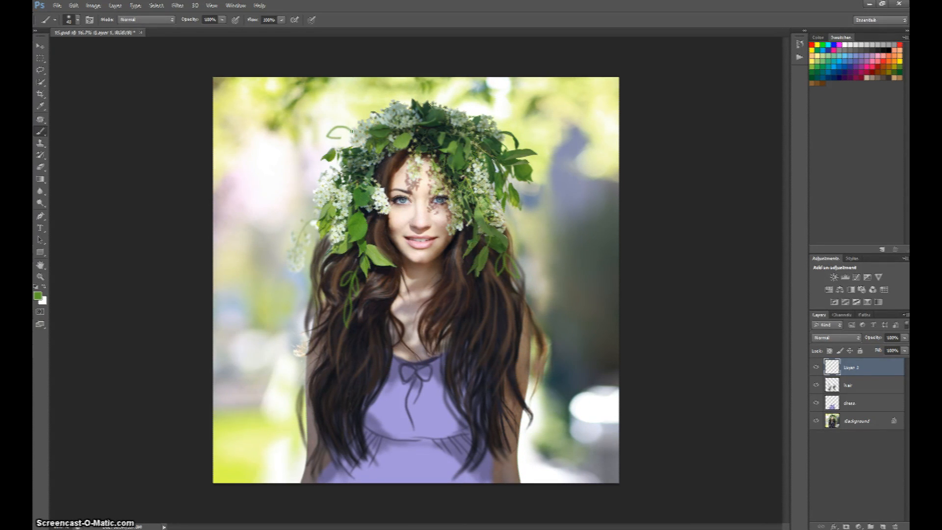
left_click_drag(300, 181, 302, 193)
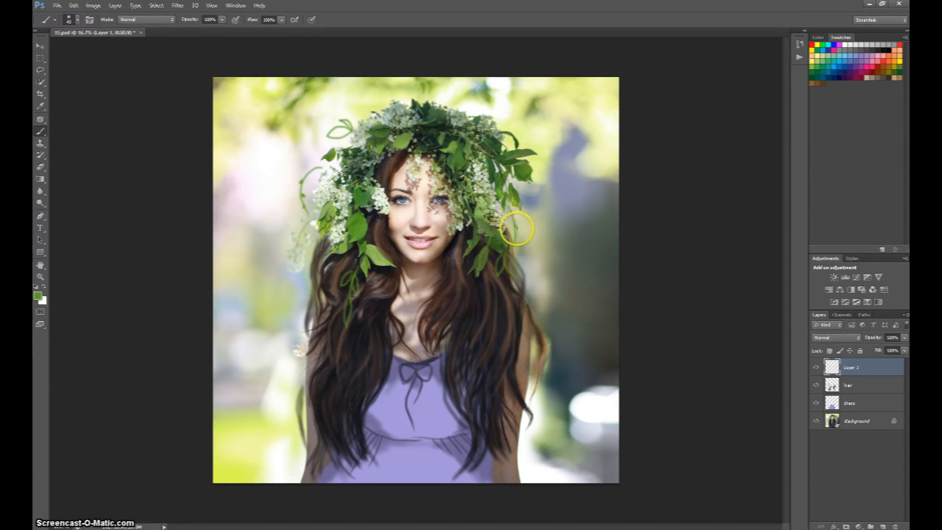
left_click_drag(511, 213, 516, 244)
mouse_move(454, 109)
left_mouse_down()
mouse_move(477, 104)
mouse_move(445, 107)
left_mouse_up()
left_click_drag(378, 112, 362, 108)
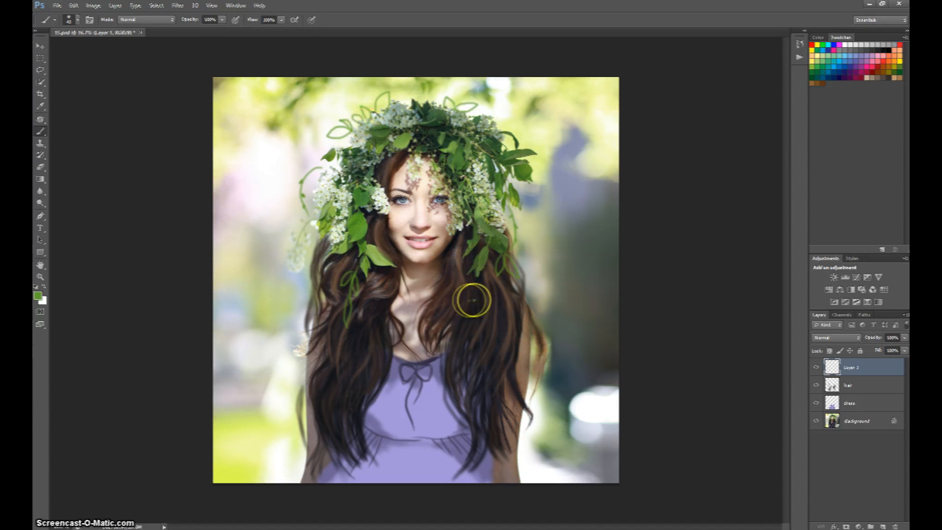
mouse_move(504, 270)
left_mouse_down()
mouse_move(495, 290)
mouse_move(505, 270)
left_mouse_up()
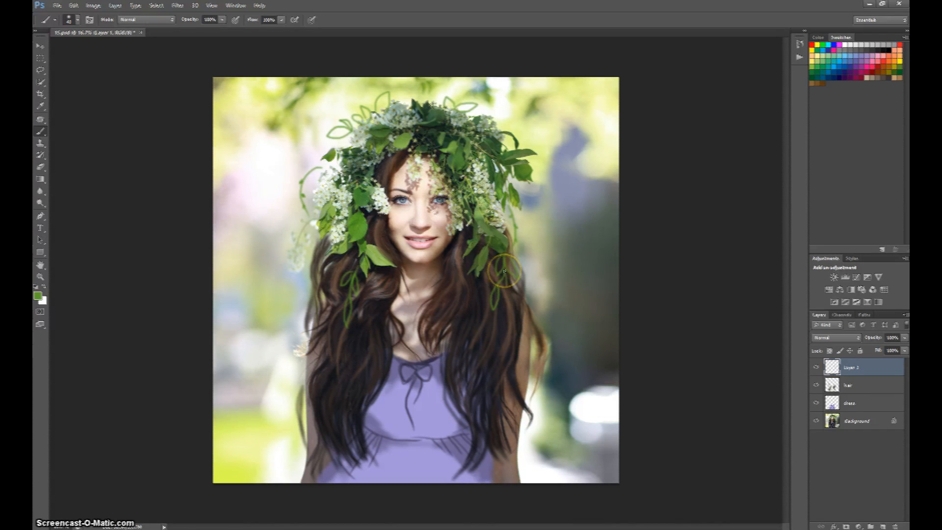
mouse_move(501, 305)
left_mouse_down()
mouse_move(506, 290)
mouse_move(496, 322)
left_mouse_up()
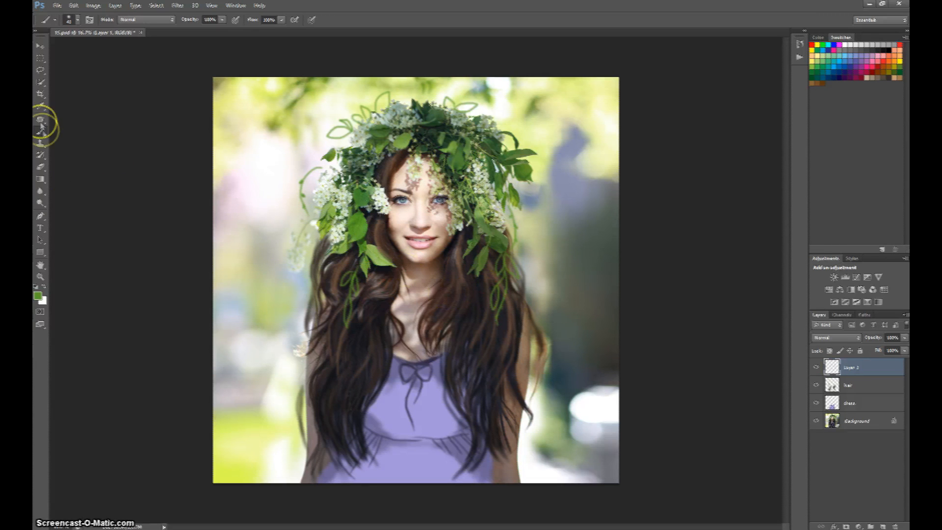
Sample a darker green from a wreath leaf, set the brush size to 60 px, and fill in the outlined leaves
left_click(41, 106)
left_click(363, 221)
left_click(40, 131)
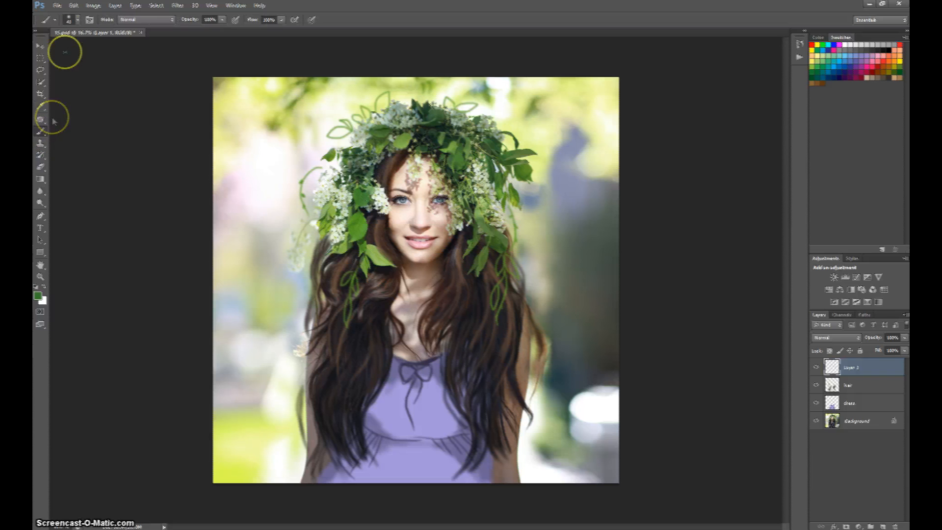
left_click(78, 22)
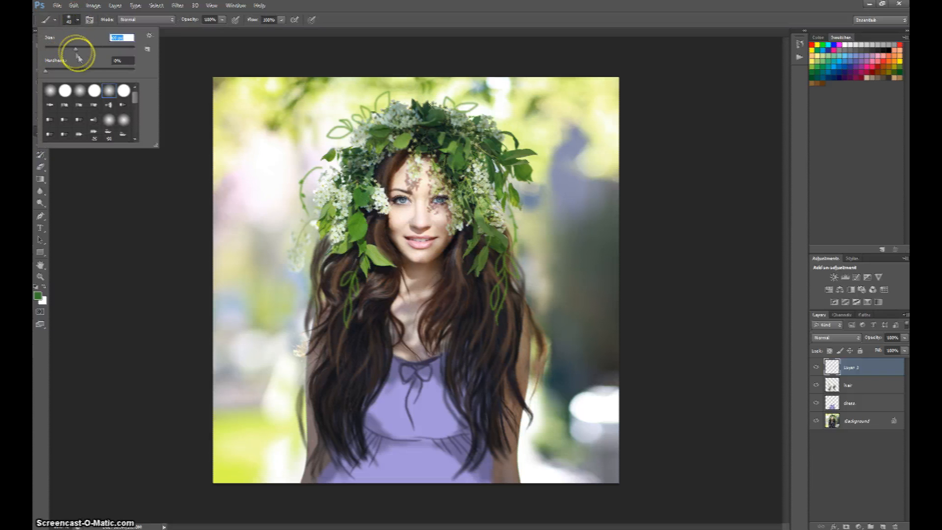
type("60")
key("Return")
mouse_move(346, 283)
left_mouse_down()
mouse_move(355, 291)
mouse_move(347, 323)
left_mouse_up()
mouse_move(501, 260)
left_mouse_down()
mouse_move(498, 272)
mouse_move(514, 273)
mouse_move(496, 289)
left_mouse_up()
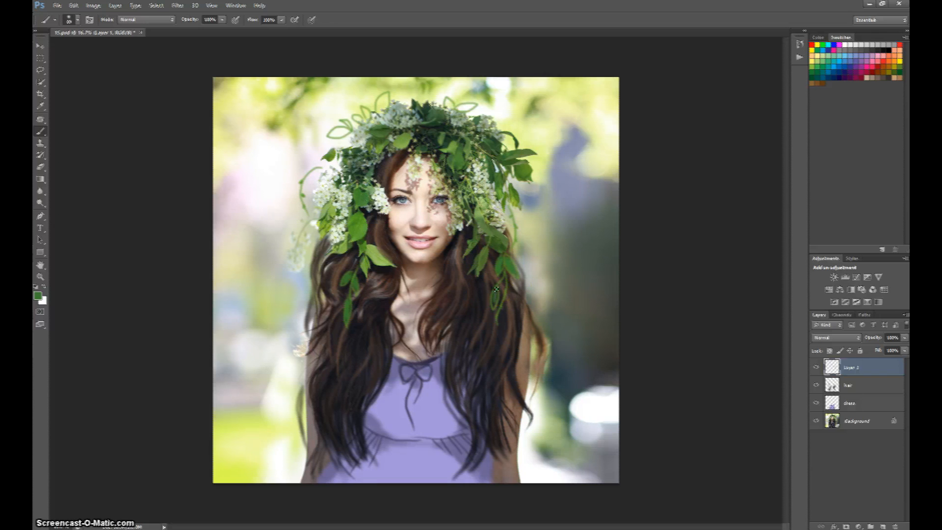
left_click_drag(450, 100, 457, 108)
left_click_drag(390, 98, 349, 130)
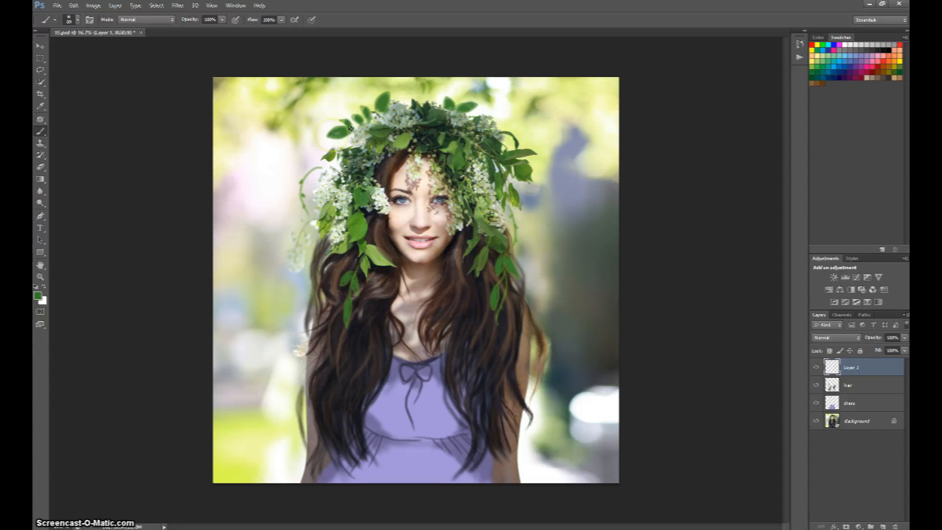
Hide and reshow the new leaf layer, the dress layer and the hair layer one at a time to check each contribution
left_click(816, 367)
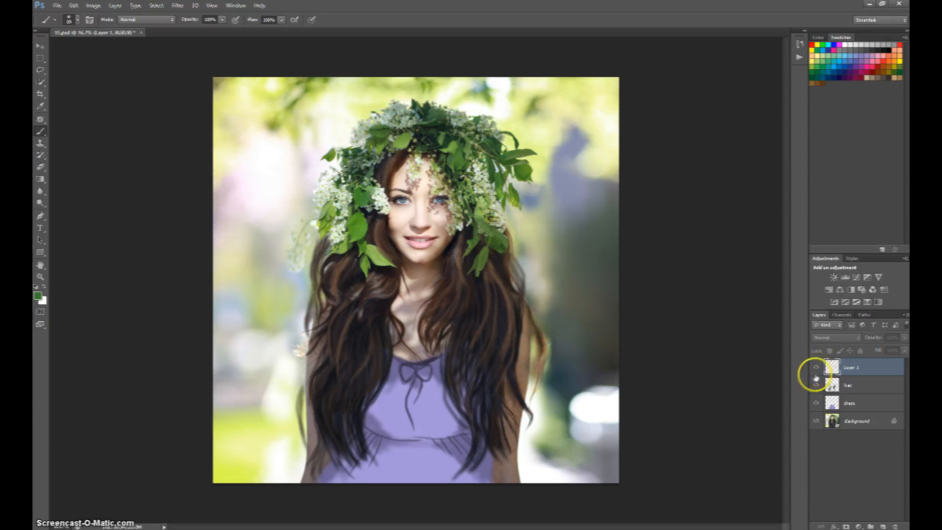
left_click(816, 367)
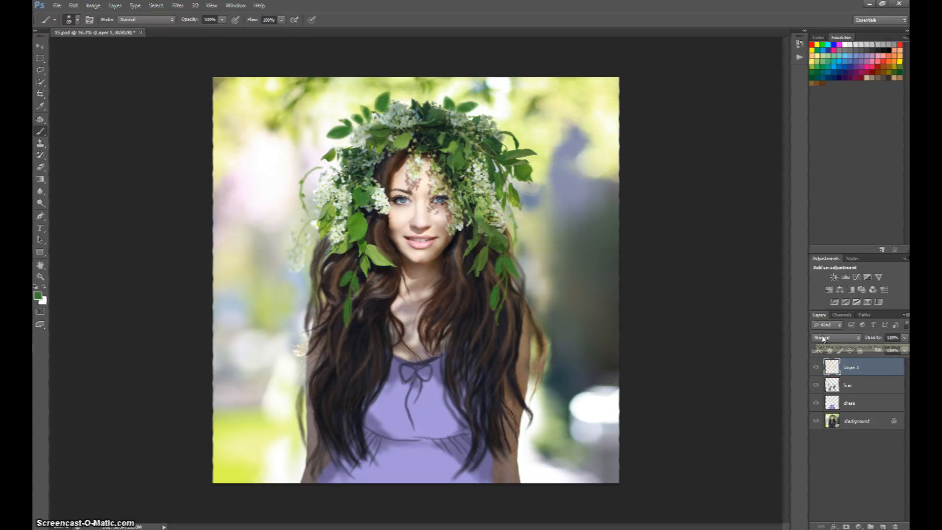
left_click(816, 403)
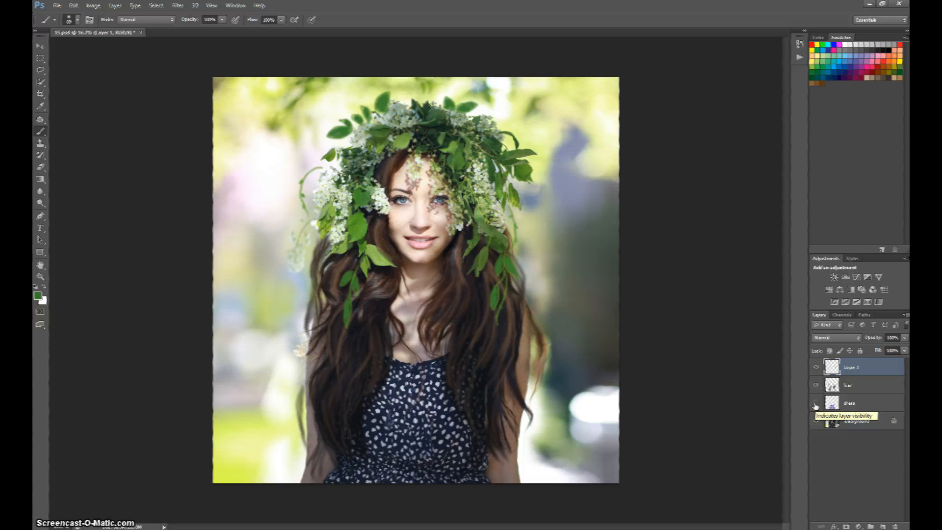
left_click(816, 404)
left_click(817, 386)
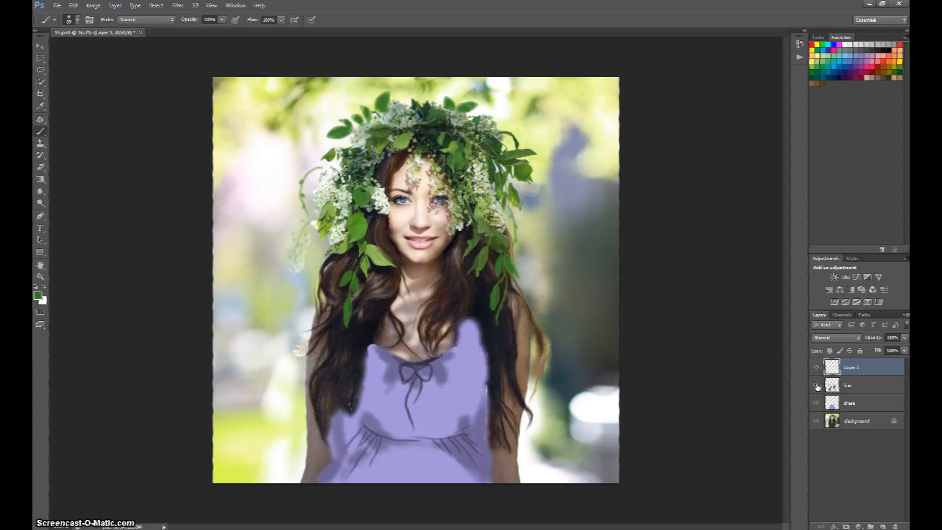
left_click(817, 386)
Hide the leaf, hair and dress layers together to compare with the original photo, and turn them back on
left_click(816, 368)
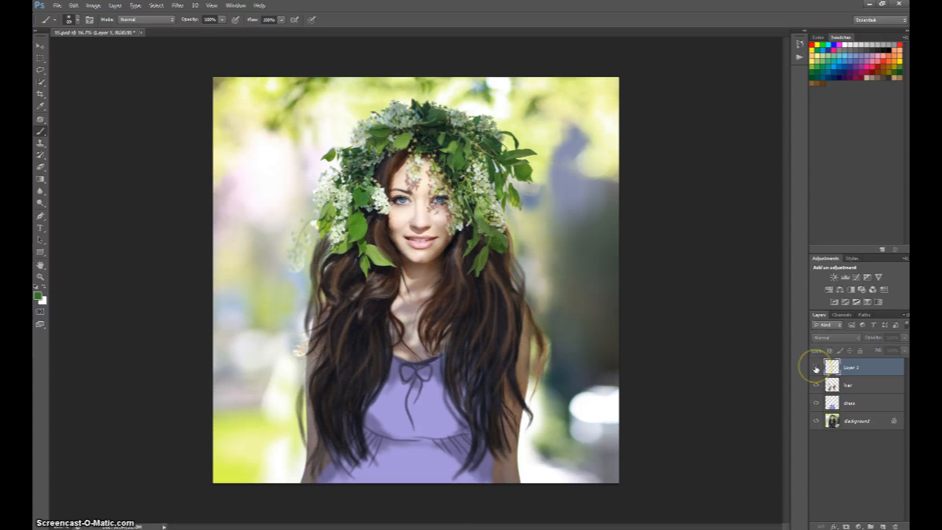
left_click(817, 385)
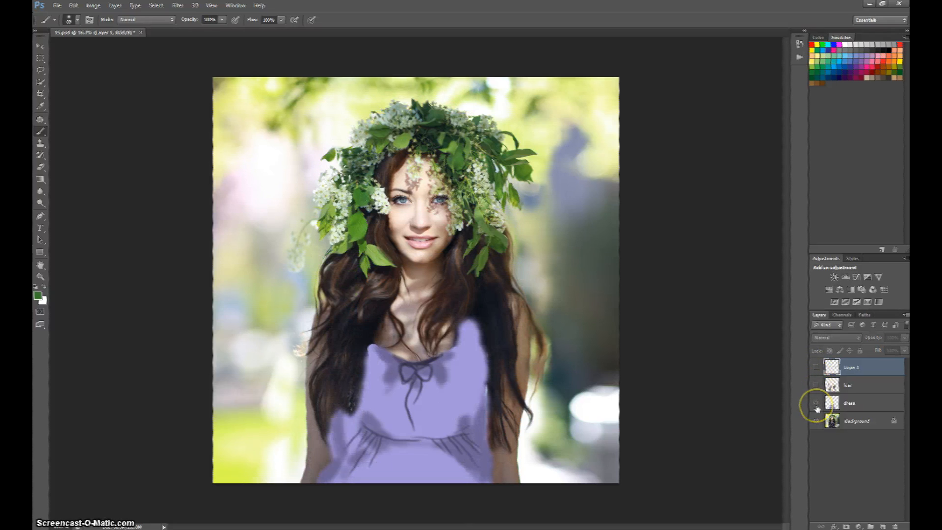
left_click(816, 407)
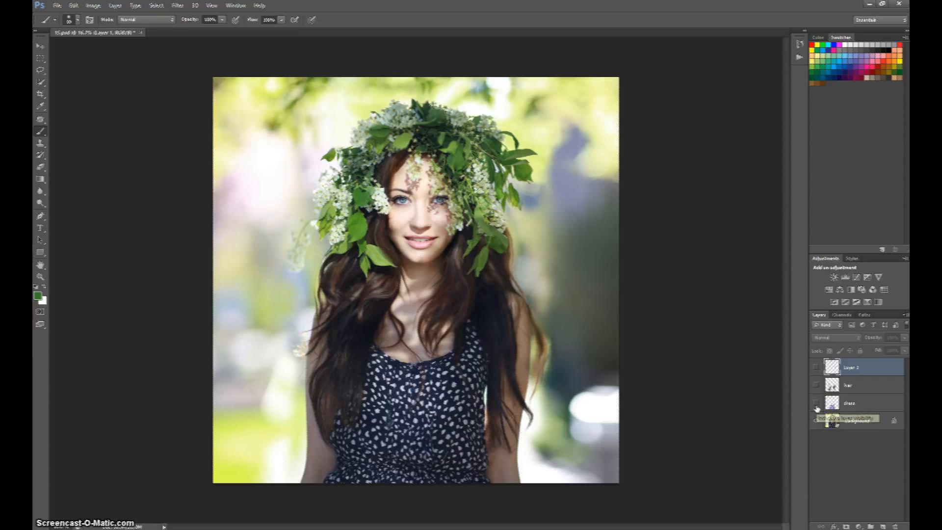
left_click(817, 403)
left_click(817, 385)
left_click(816, 368)
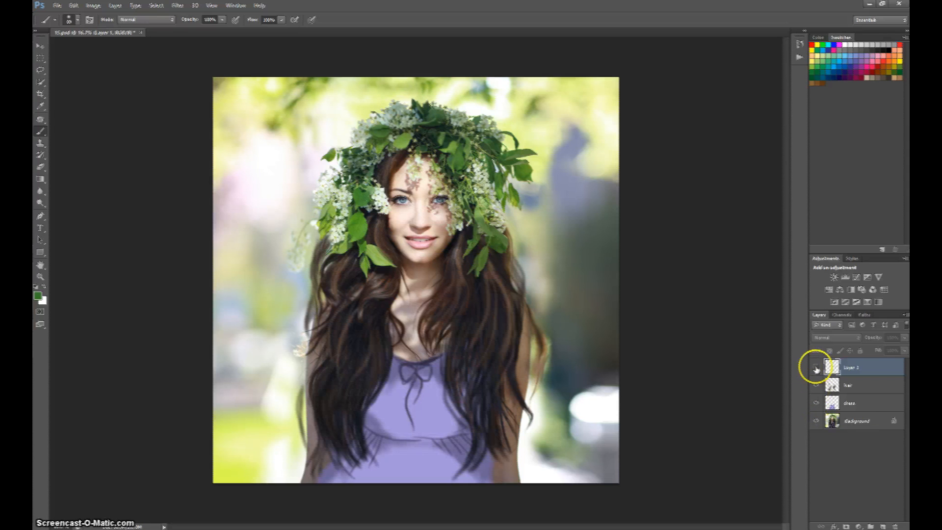